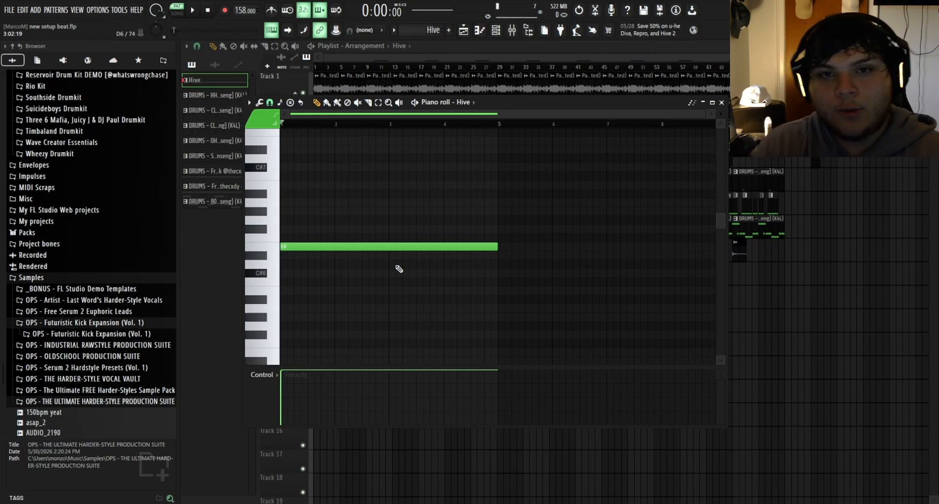
# Open the Hive synth from the channel rack, view its loaded preset in the preset browser, and close both windows
pyautogui.click(496, 30)
pyautogui.click(271, 143)
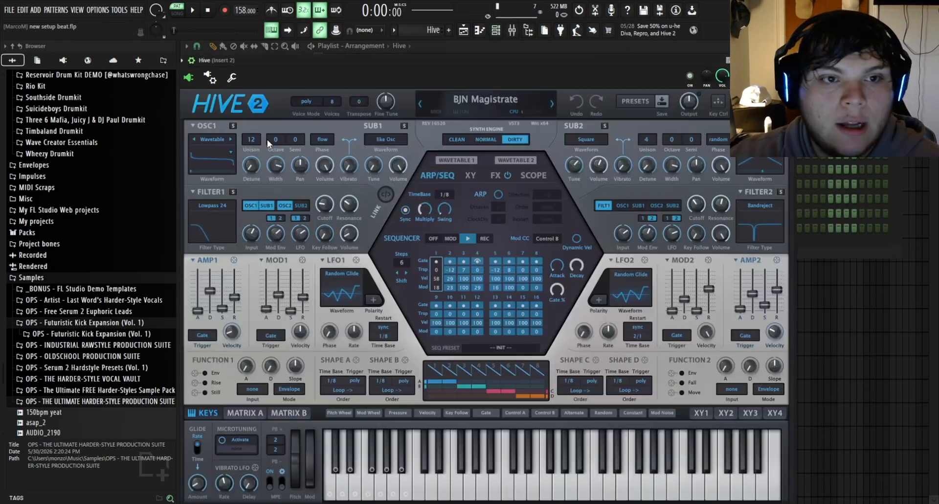
pyautogui.click(635, 102)
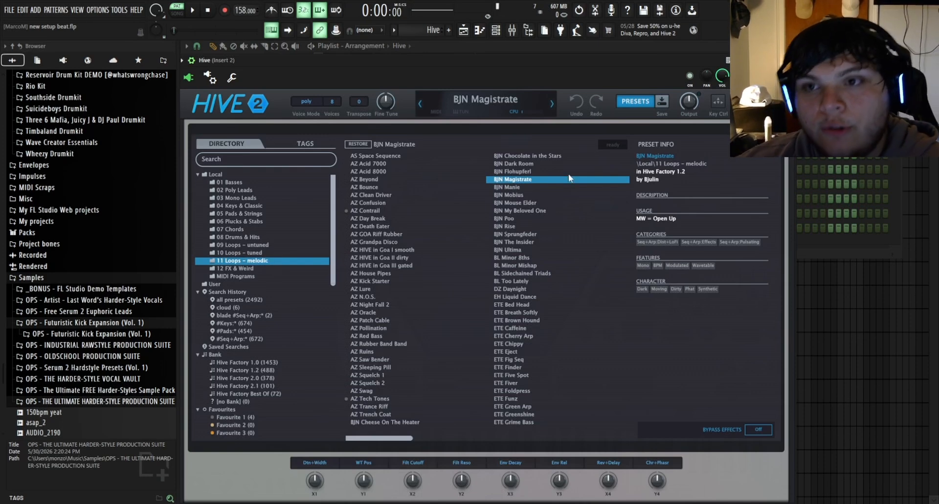
pyautogui.click(789, 60)
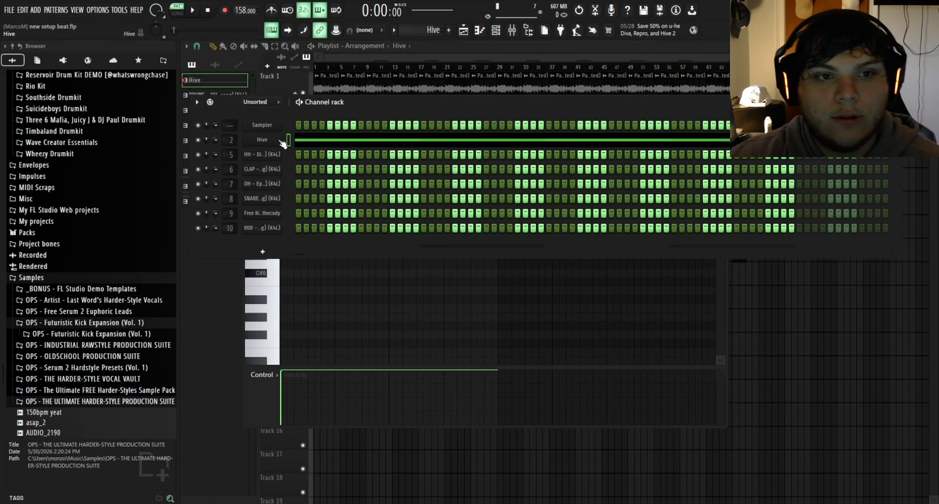
pyautogui.click(894, 102)
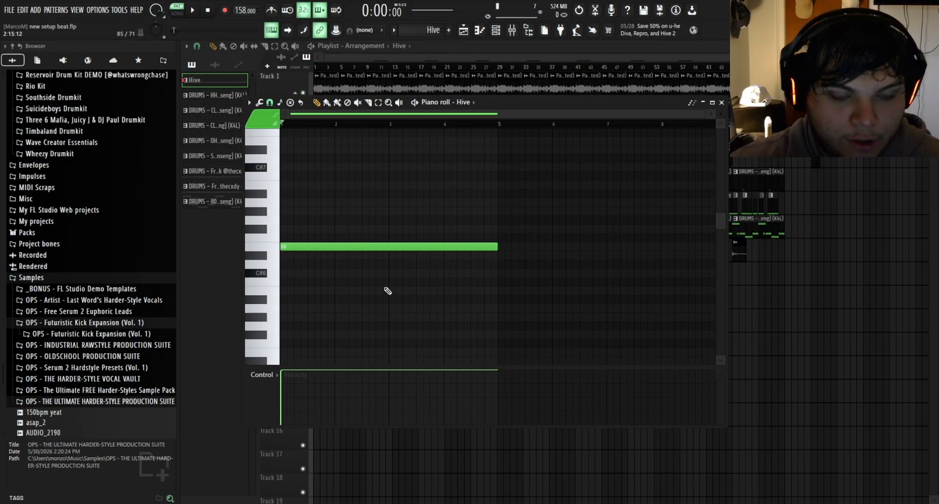
# Play the four-bar Hive note and return to its piano roll to audition it through HalfTime
pyautogui.press('space')
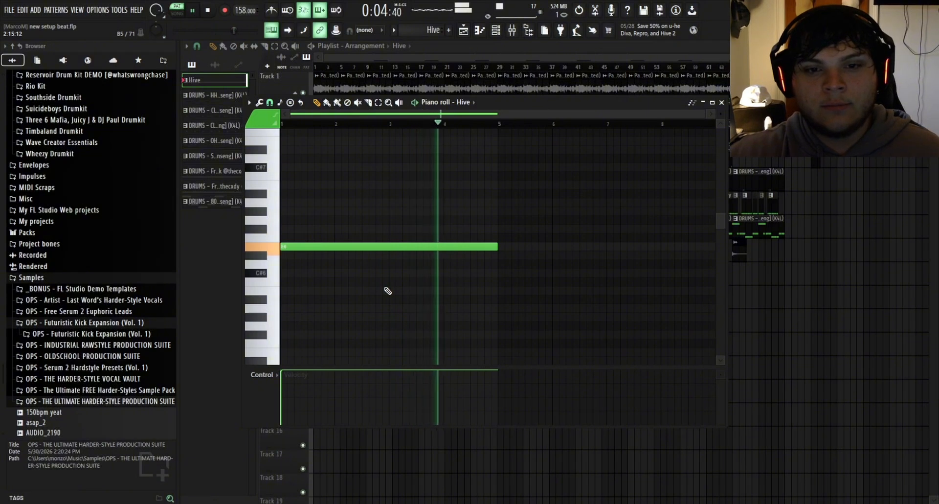
pyautogui.press('space')
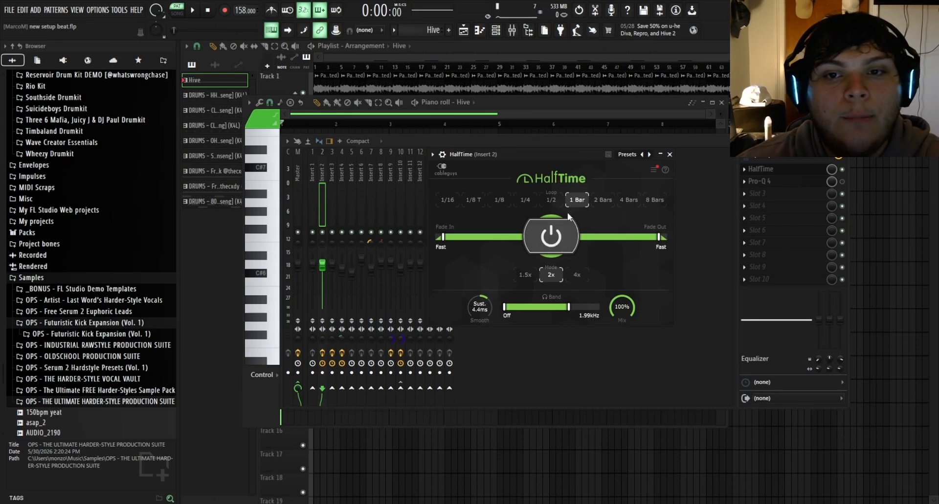
pyautogui.click(561, 103)
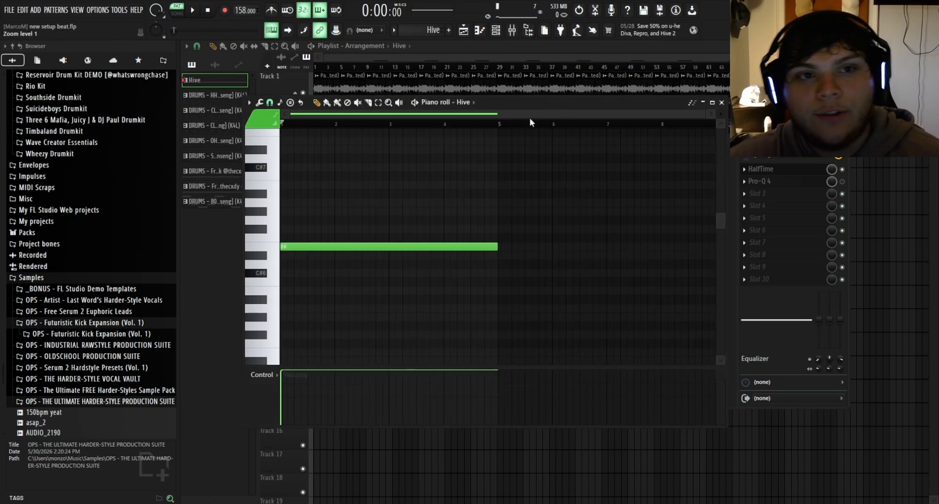
pyautogui.press('space')
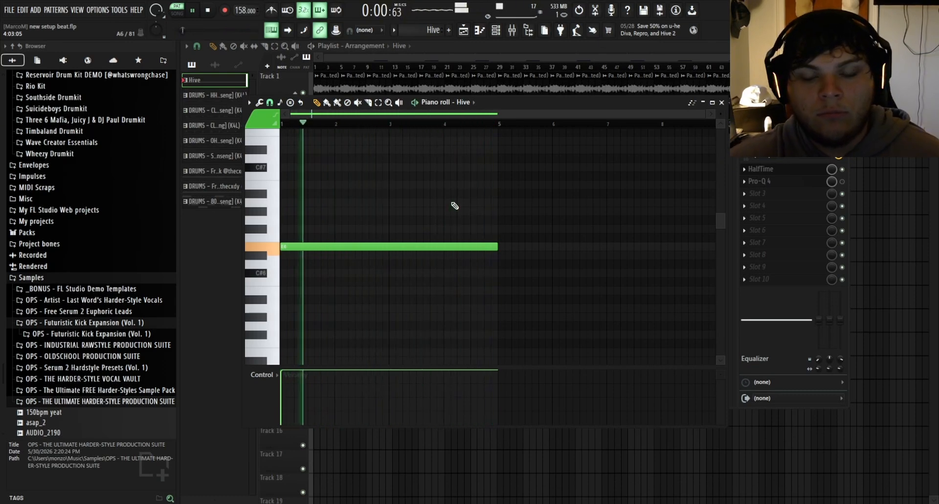
pyautogui.press('space')
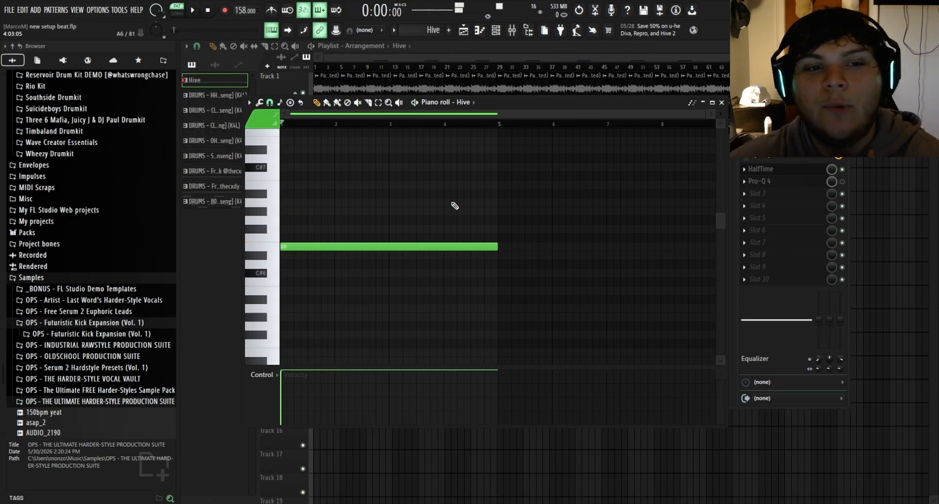
# Open Pro-Q 4 on Insert 2, enable its effect slot, and move its window slightly down
pyautogui.click(761, 181)
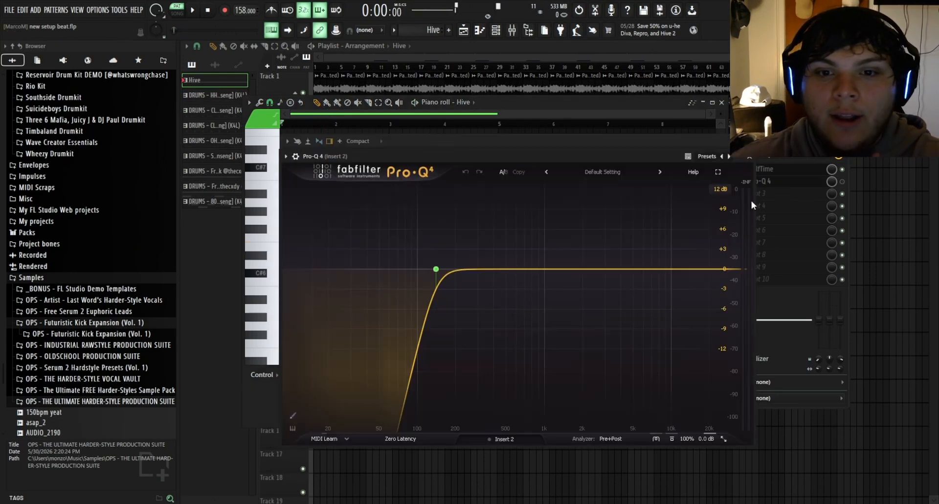
pyautogui.click(842, 181)
pyautogui.click(770, 183)
pyautogui.click(778, 183)
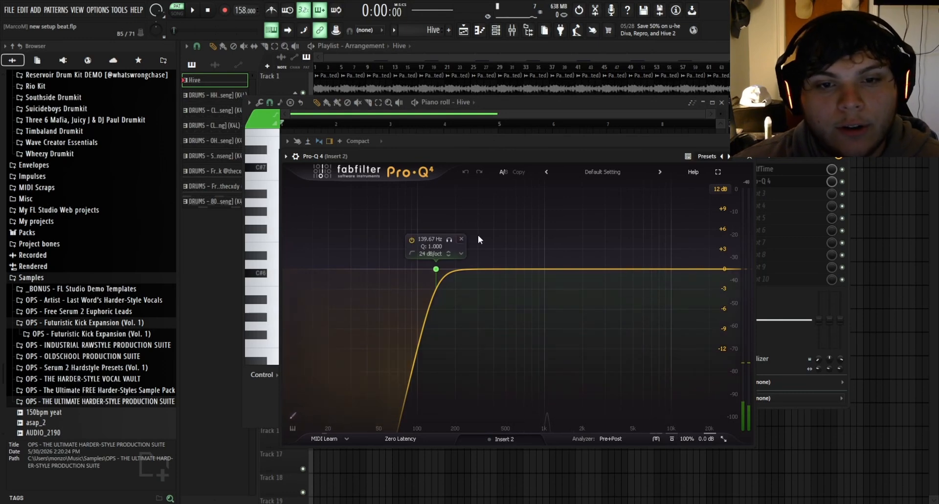
pyautogui.moveTo(530, 155); pyautogui.dragTo(531, 166)
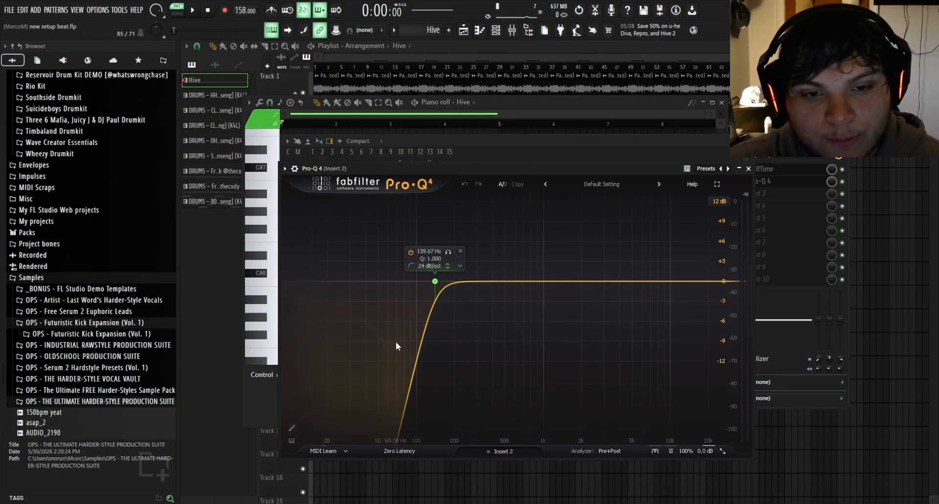
# Play the Hive melody through the low-cut EQ, stop playback, and close Pro-Q 4 and the mixer
pyautogui.press('space')
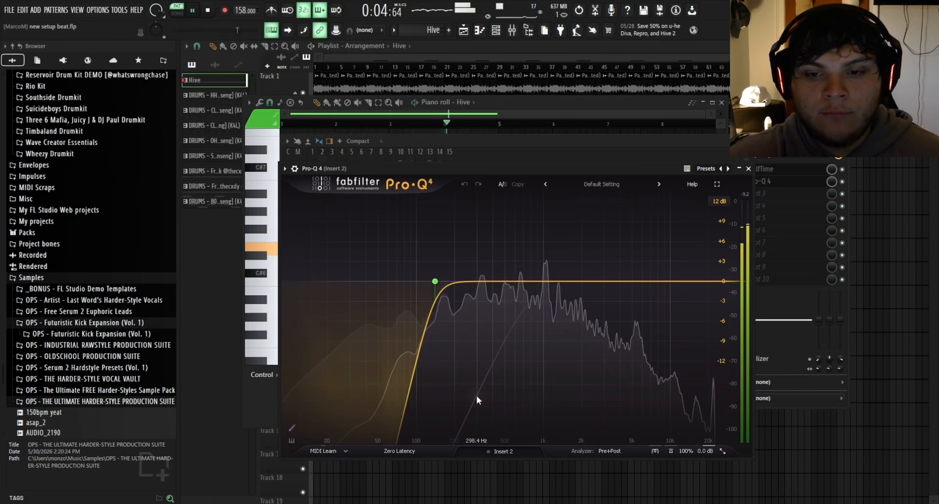
pyautogui.press('space')
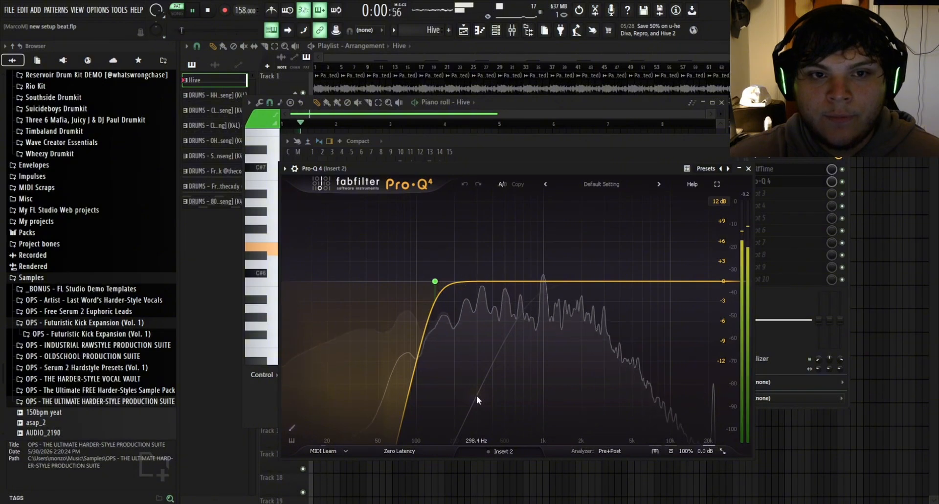
pyautogui.click(748, 169)
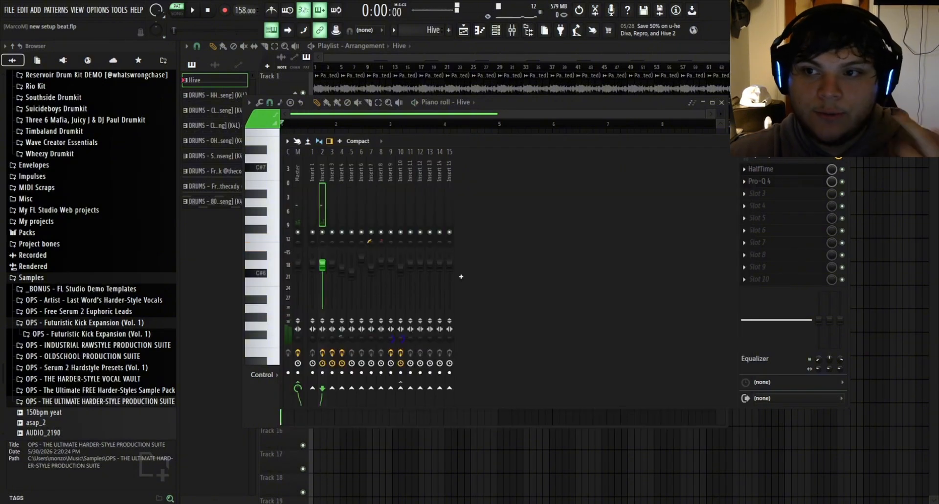
pyautogui.click(842, 141)
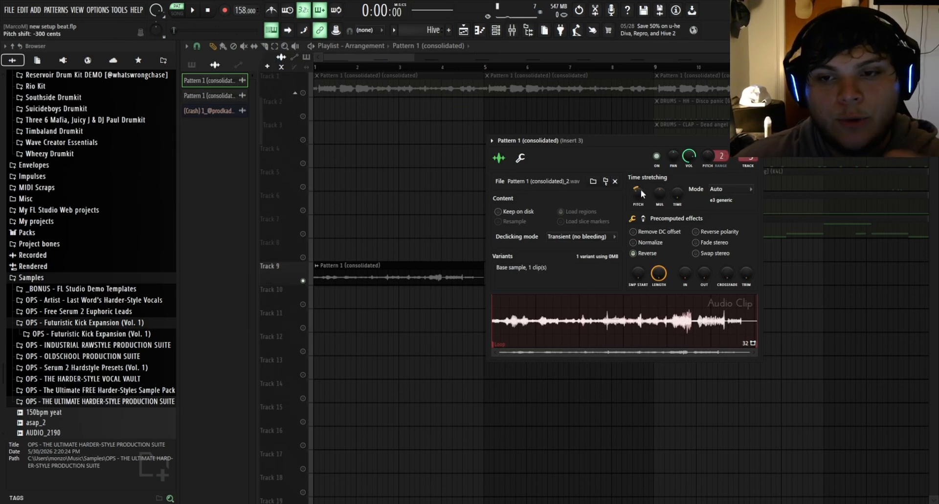
# Close the audio clip settings, keep the Track 9 clip starting at bar 1, and play it in song mode
pyautogui.click(756, 141)
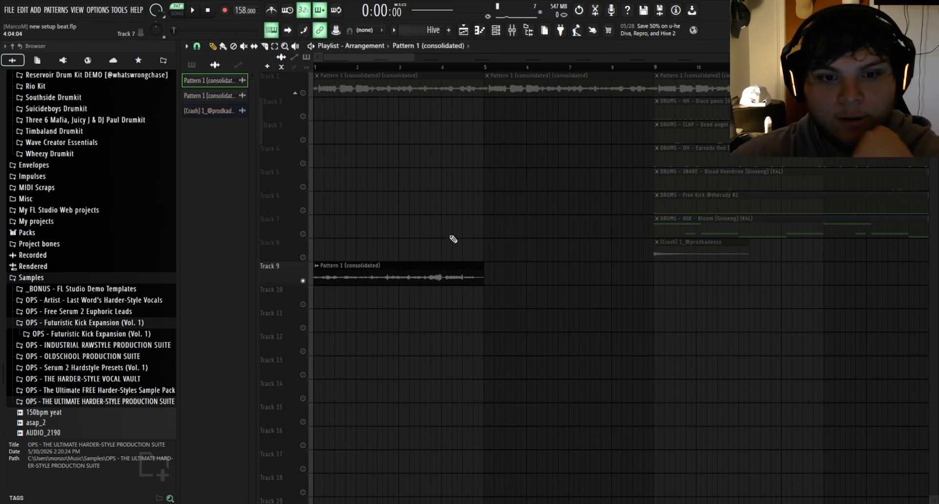
pyautogui.moveTo(471, 268); pyautogui.dragTo(594, 274)
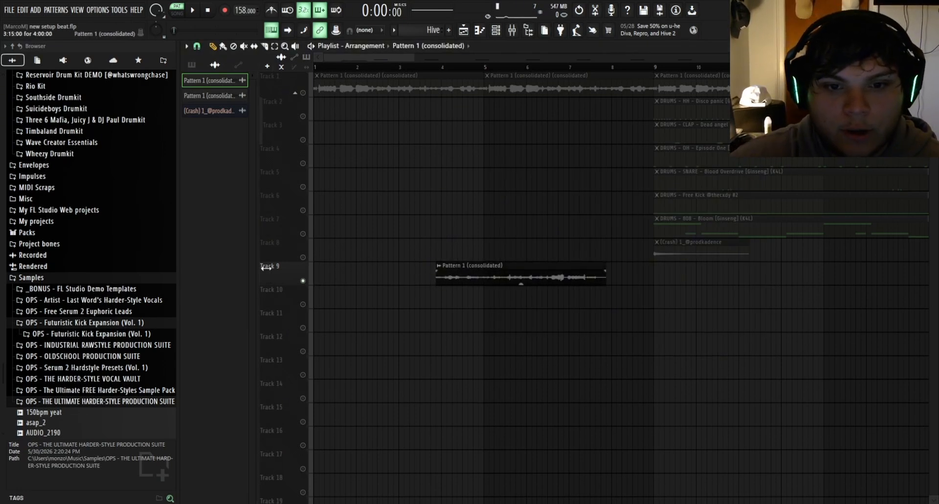
pyautogui.moveTo(484, 266); pyautogui.dragTo(351, 263)
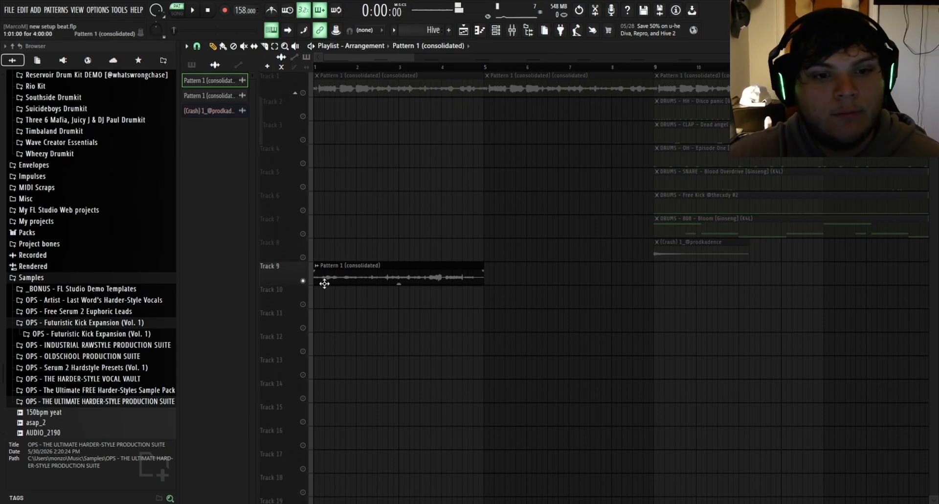
pyautogui.click(177, 13)
pyautogui.press('space')
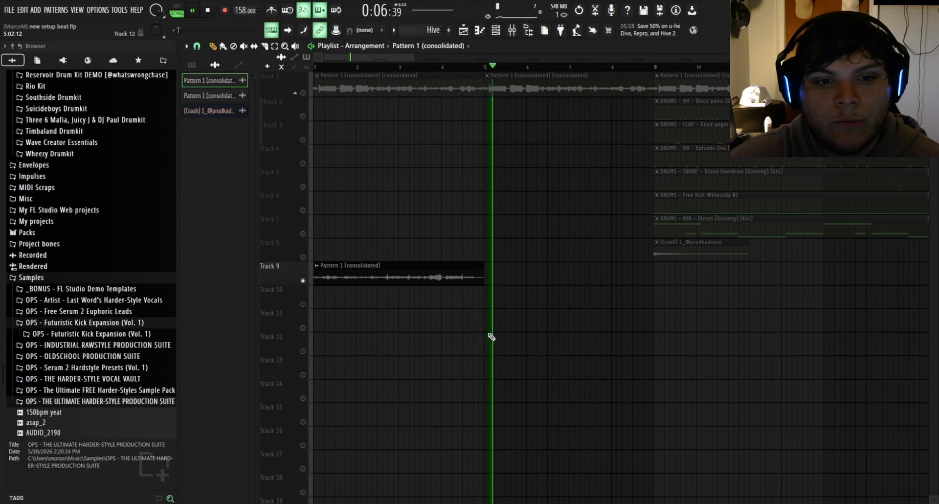
pyautogui.press('space')
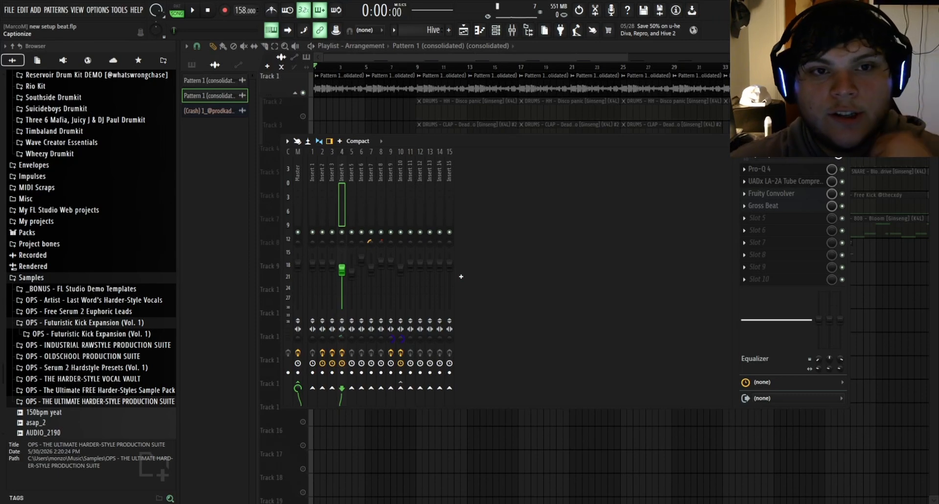
# Inspect the Pro-Q 4, LA-2A compressor, Fruity Convolver and Gross Beat settings on Insert 4, closing each effect
pyautogui.click(795, 172)
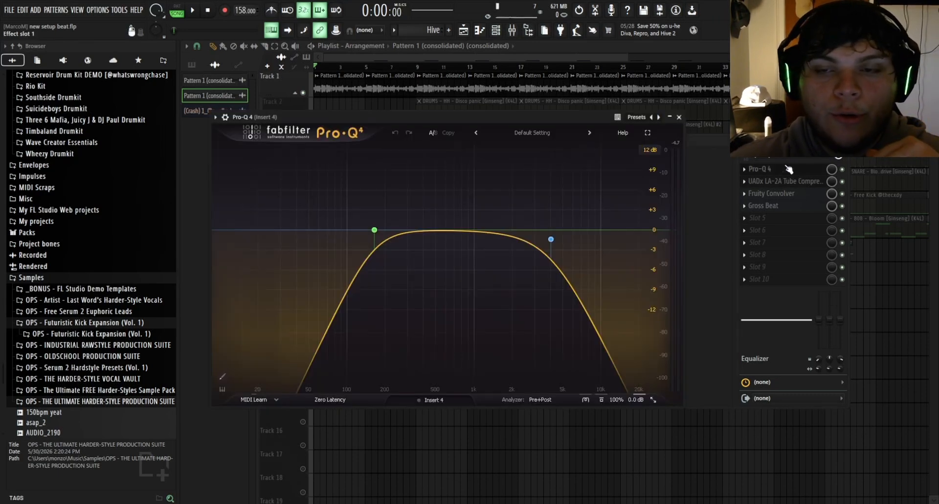
pyautogui.click(680, 119)
pyautogui.click(793, 182)
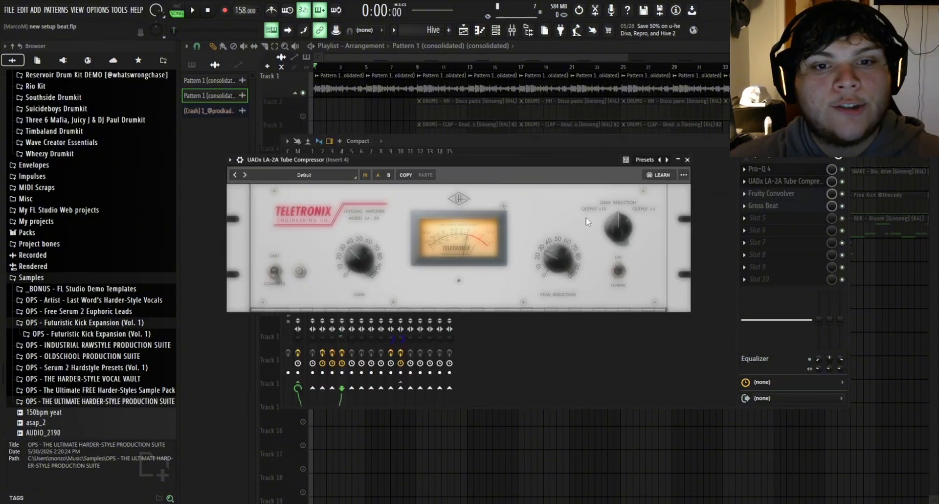
pyautogui.click(687, 160)
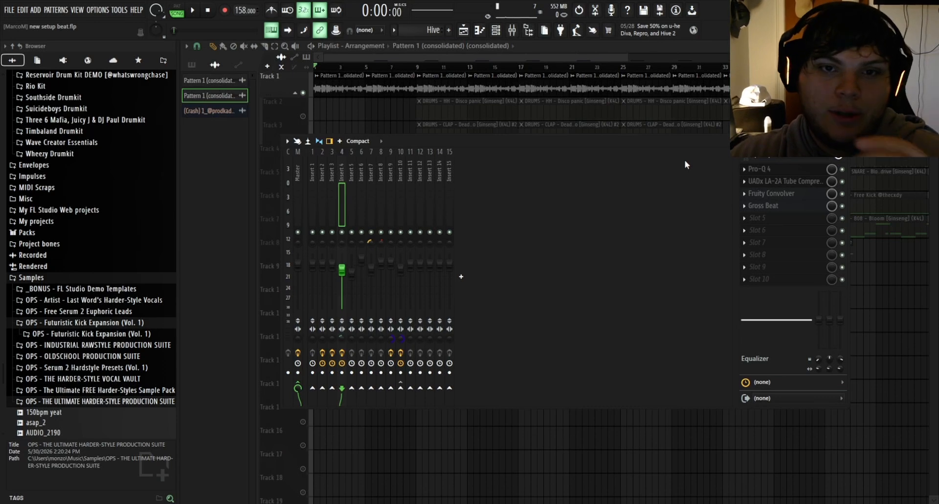
pyautogui.click(779, 196)
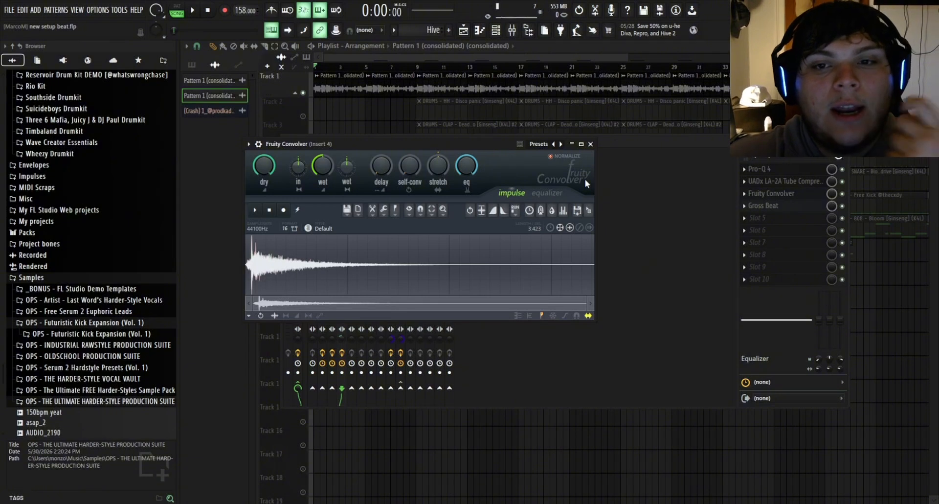
pyautogui.click(591, 144)
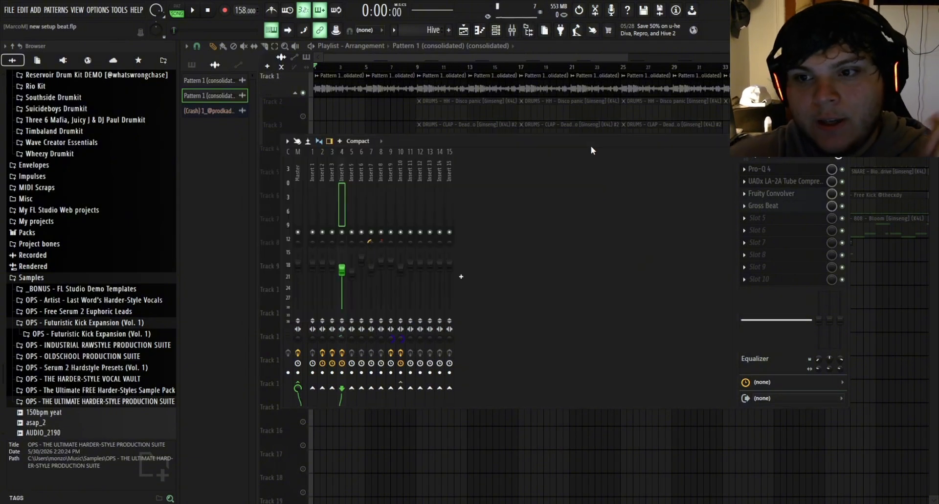
pyautogui.click(783, 209)
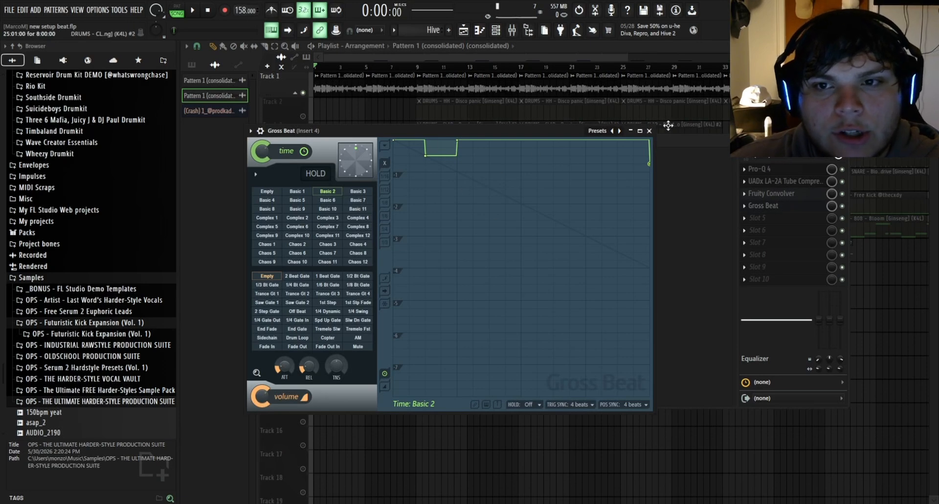
pyautogui.click(649, 131)
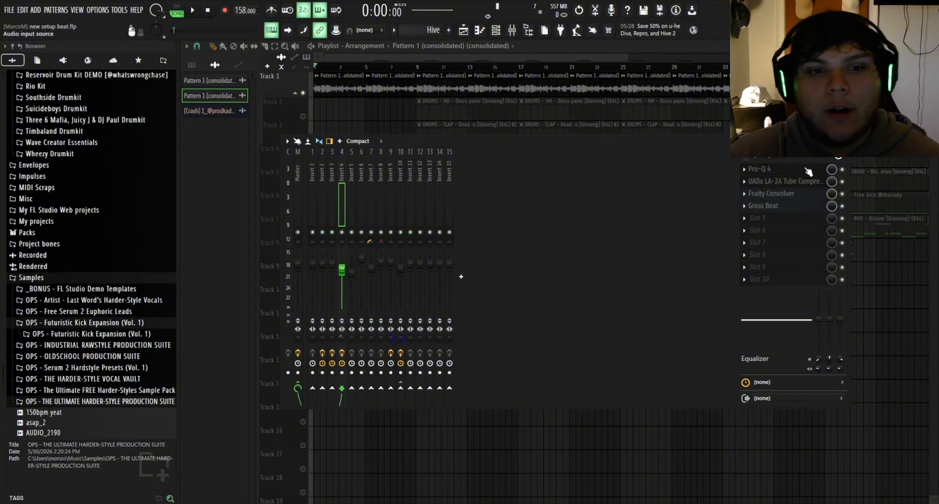
# Inspect the Saturn 2 settings on Insert 3, reselect Insert 4, and close the mixer
pyautogui.click(332, 192)
pyautogui.click(761, 168)
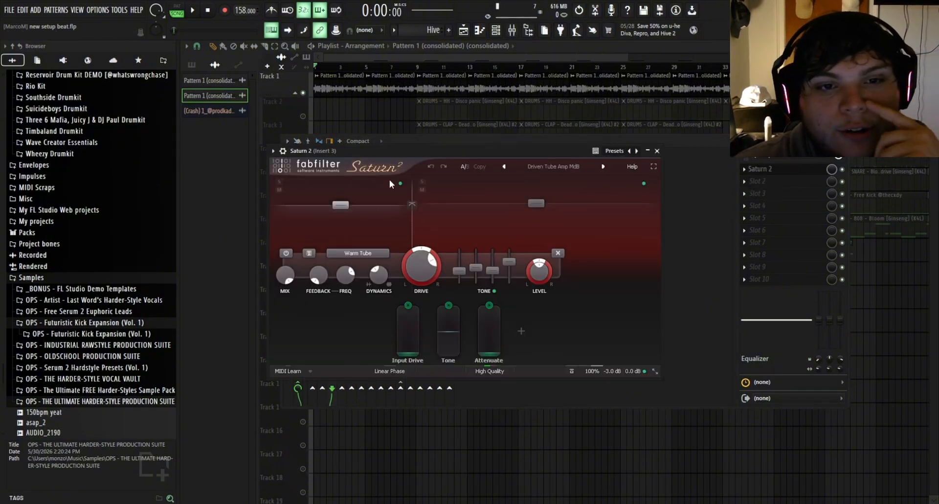
pyautogui.click(657, 152)
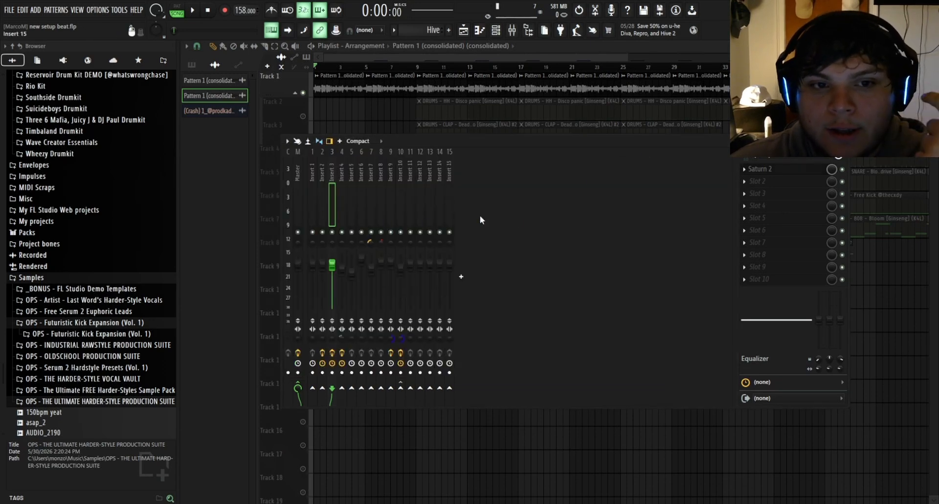
pyautogui.click(344, 201)
pyautogui.click(348, 201)
pyautogui.click(344, 198)
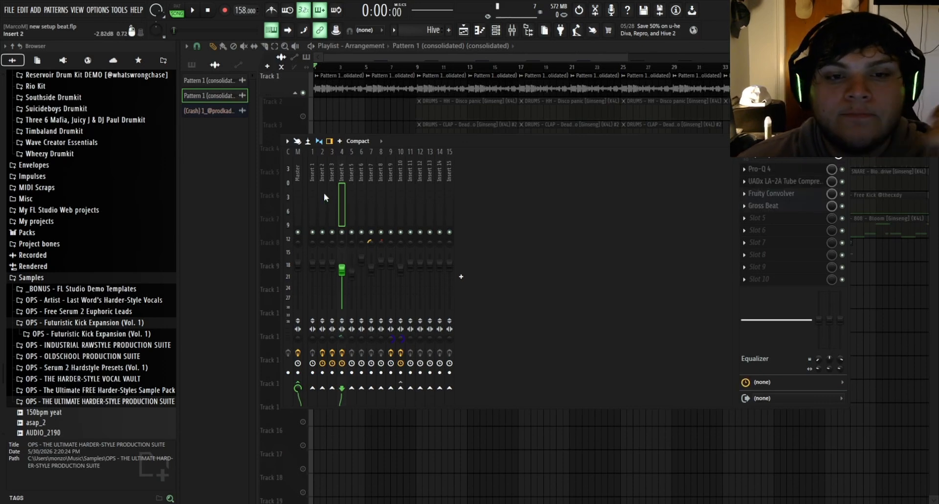
pyautogui.click(842, 141)
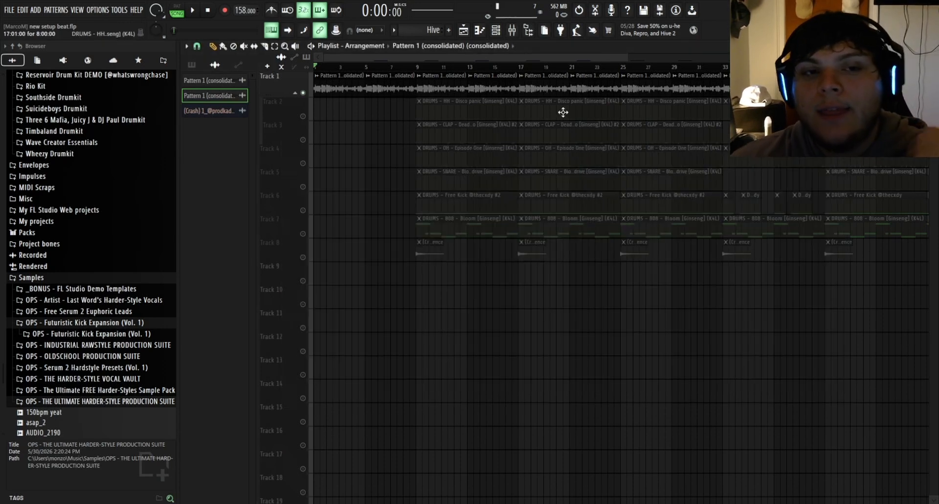
# Examine the consolidated melody clips on Track 1, play them from bar 1 to about bar 8, and stop playback
pyautogui.scroll(8, 308, 121)
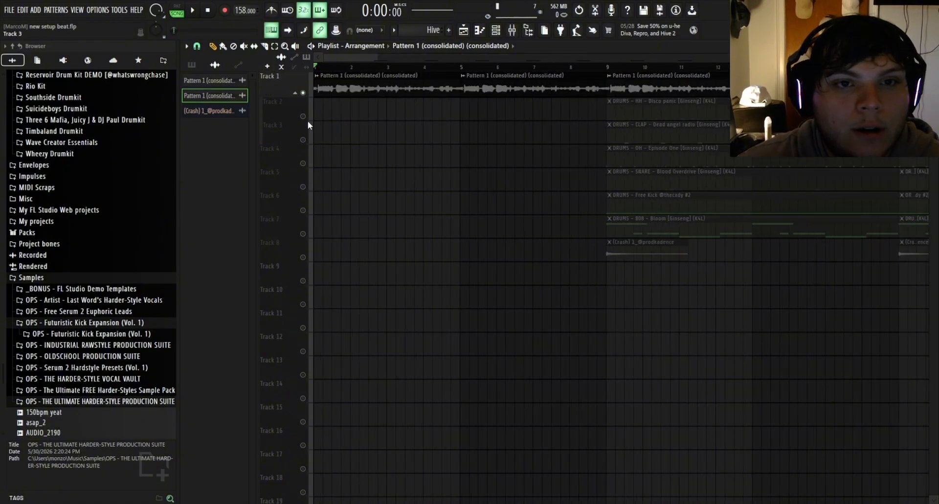
pyautogui.scroll(2, 440, 115)
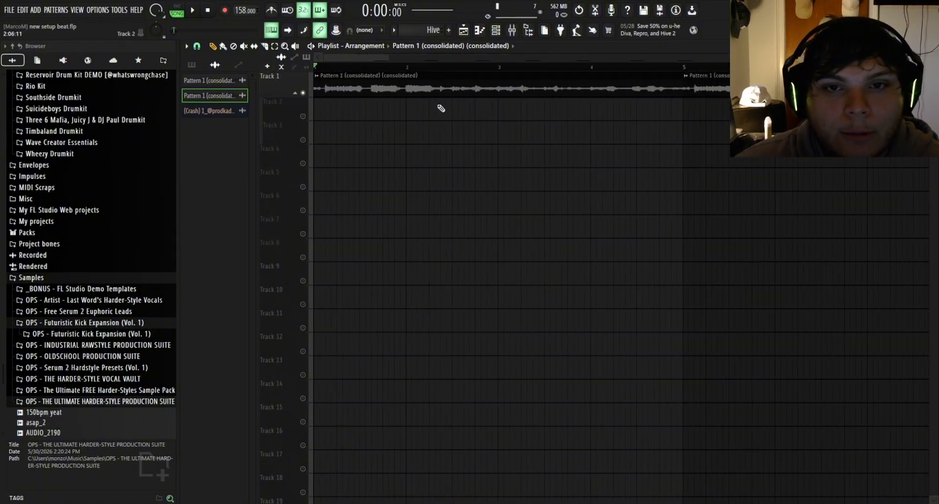
pyautogui.scroll(-5, 313, 96)
pyautogui.scroll(2, 308, 105)
pyautogui.scroll(2, 364, 89)
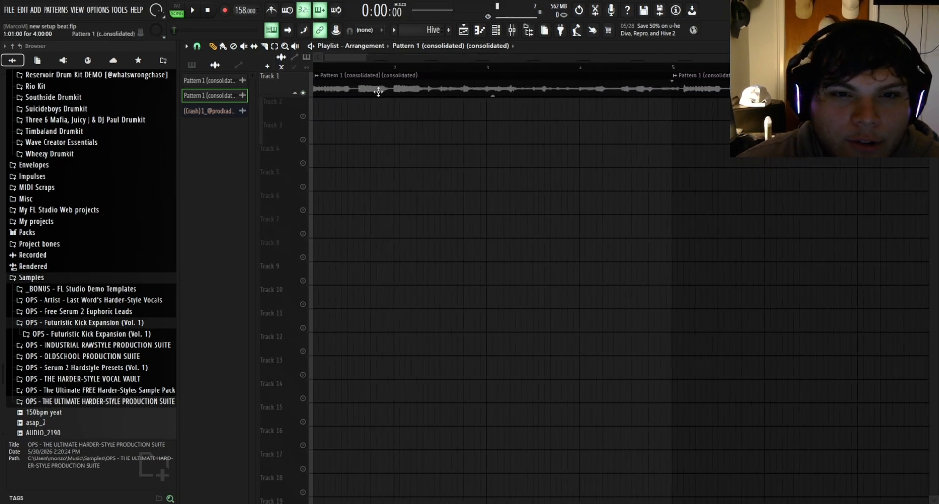
pyautogui.scroll(-4, 352, 121)
pyautogui.scroll(3, 319, 117)
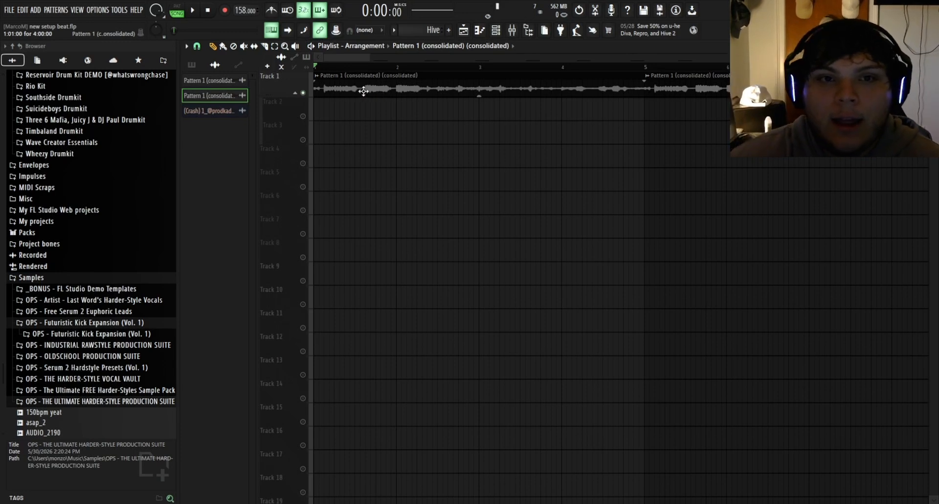
pyautogui.scroll(-3, 356, 90)
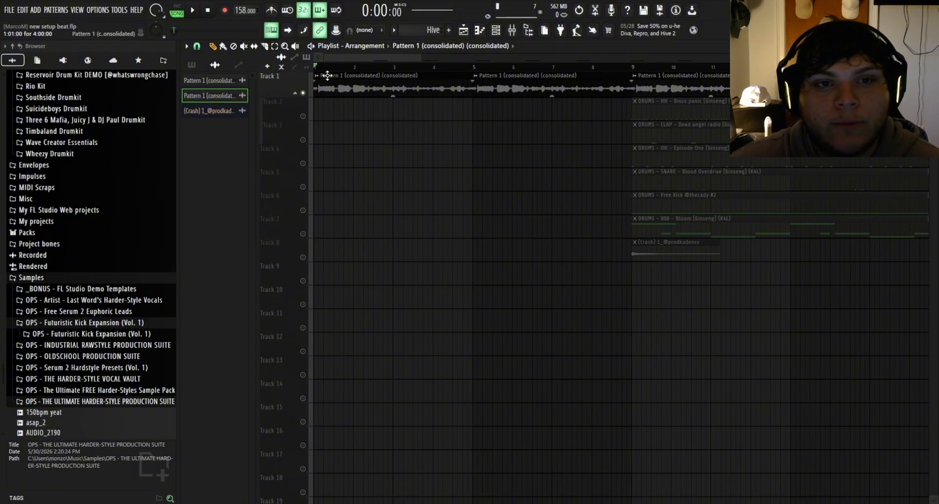
pyautogui.press('space')
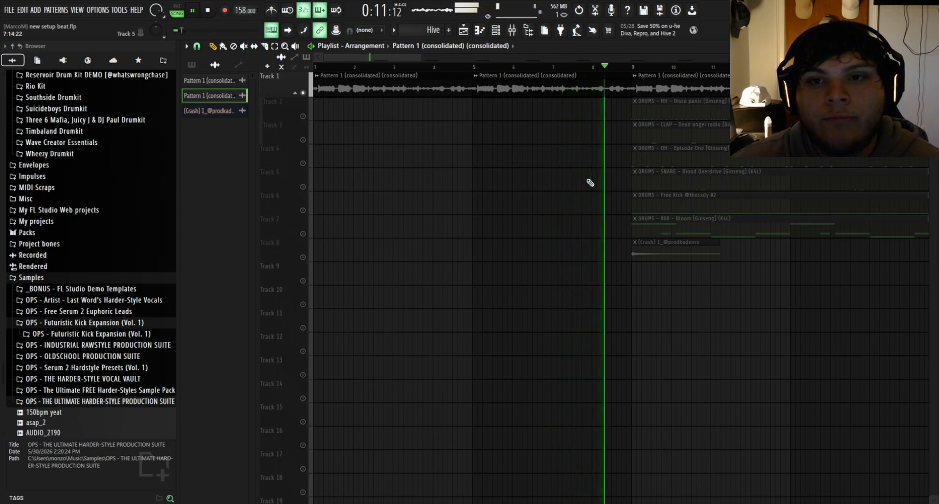
pyautogui.press('space')
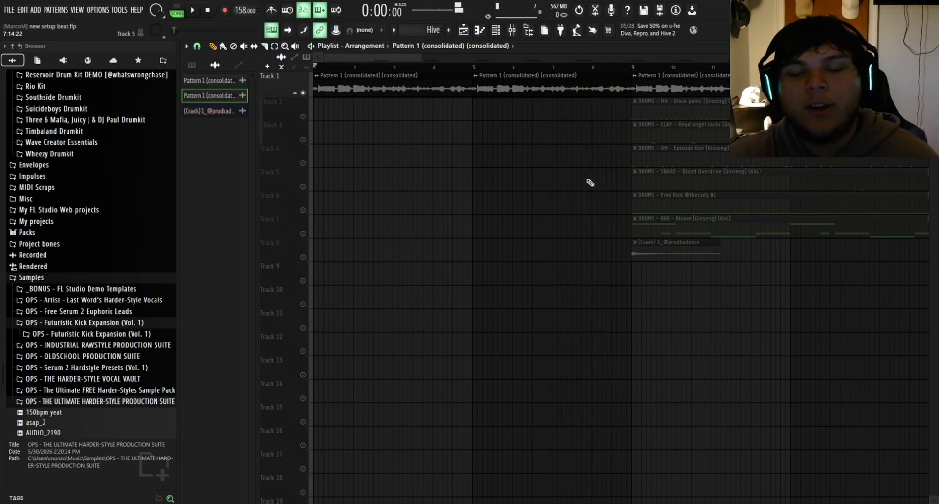
# Save the project
pyautogui.scroll(-3, 528, 195)
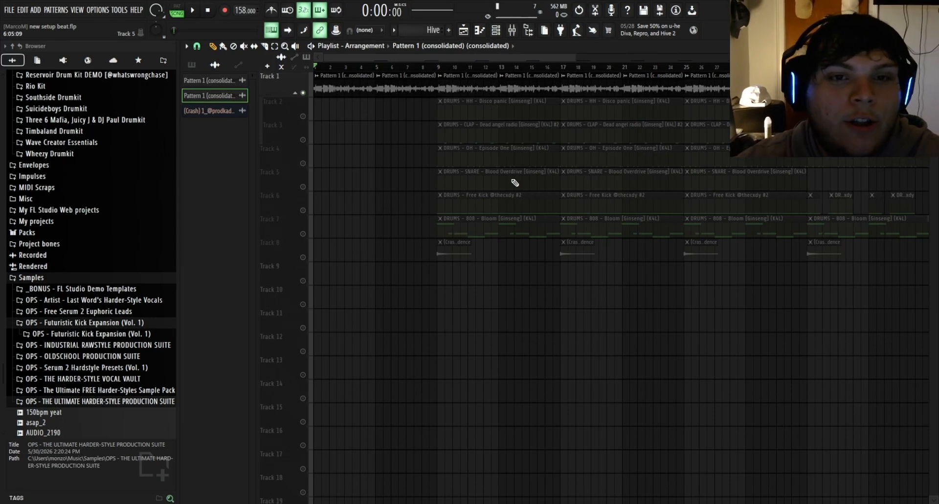
pyautogui.hotkey('ctrl', 's')
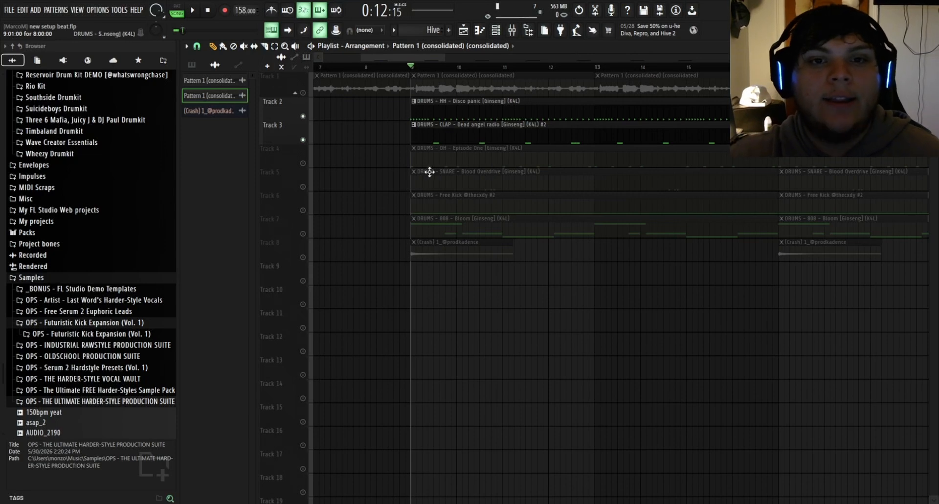
# Look over the hi-hat and clap clips on Tracks 2 and 3, play them soloed from bar 9, and stop playback
pyautogui.scroll(-3, 611, 186)
pyautogui.scroll(-4, 663, 186)
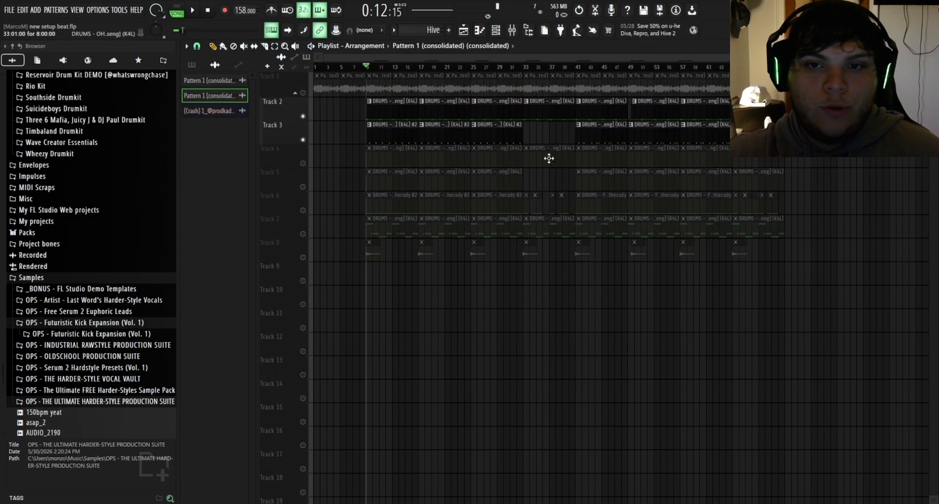
pyautogui.scroll(5, 631, 166)
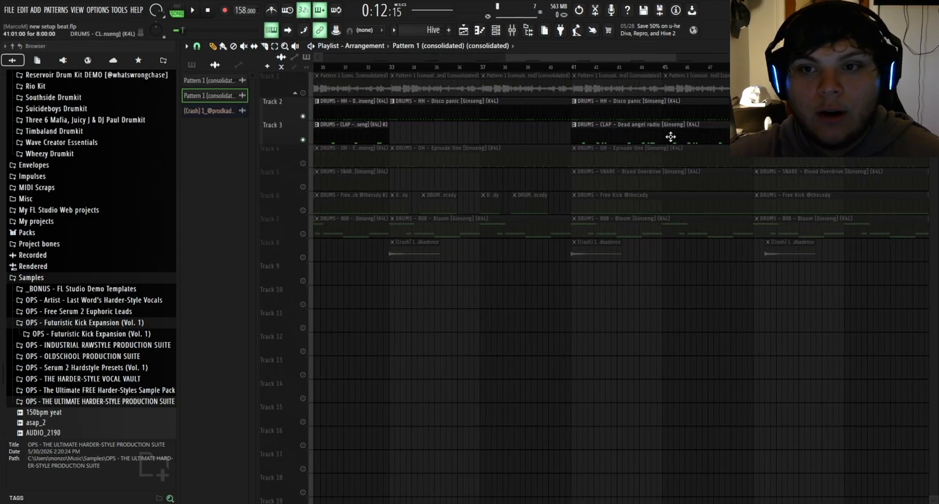
pyautogui.scroll(-5, 587, 190)
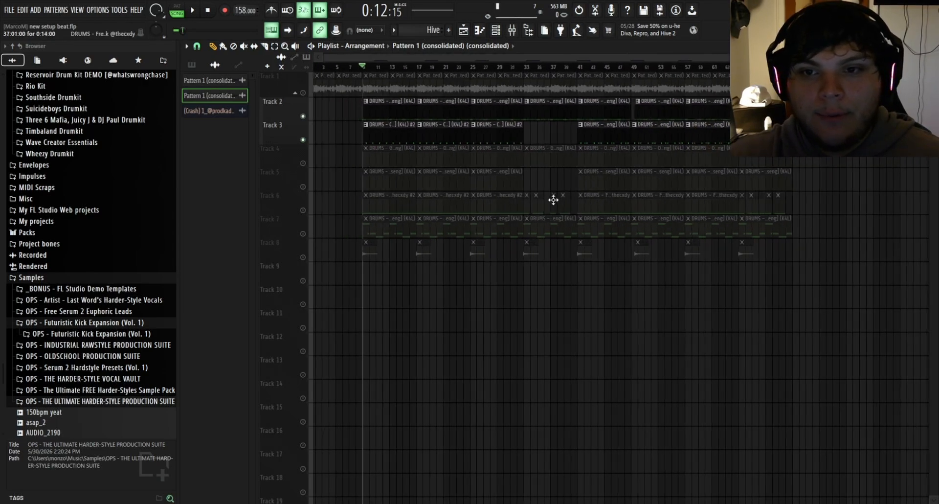
pyautogui.scroll(8, 450, 184)
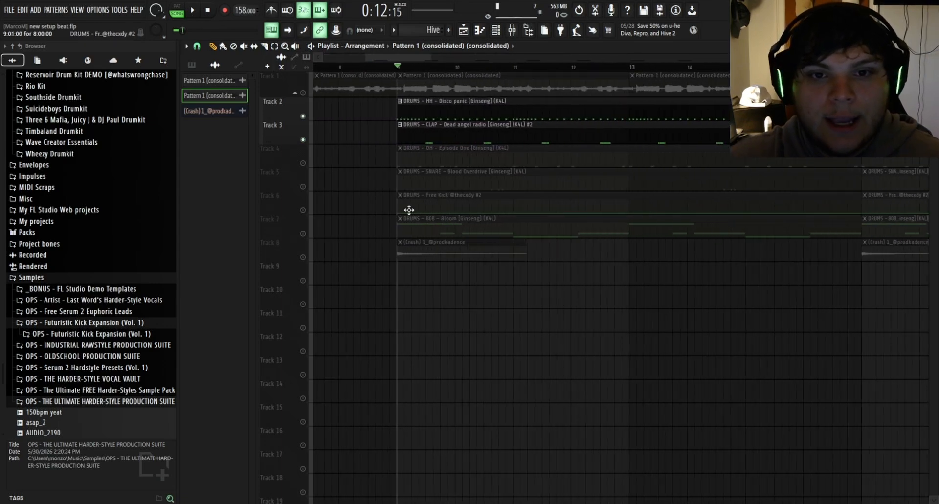
pyautogui.scroll(2, 401, 204)
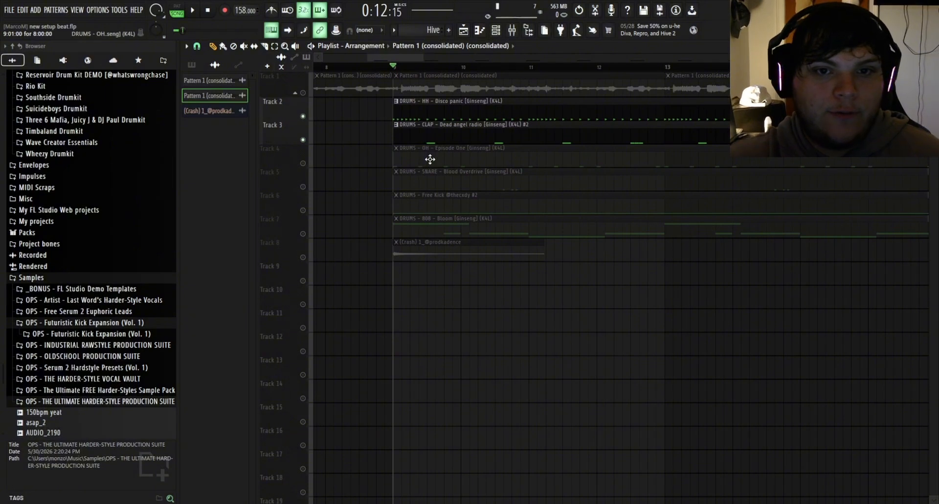
pyautogui.scroll(-2, 430, 159)
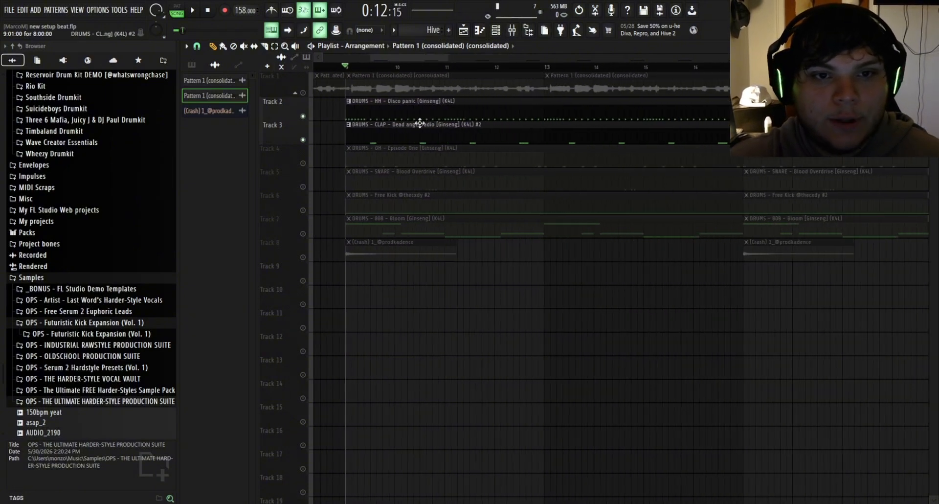
pyautogui.press('space')
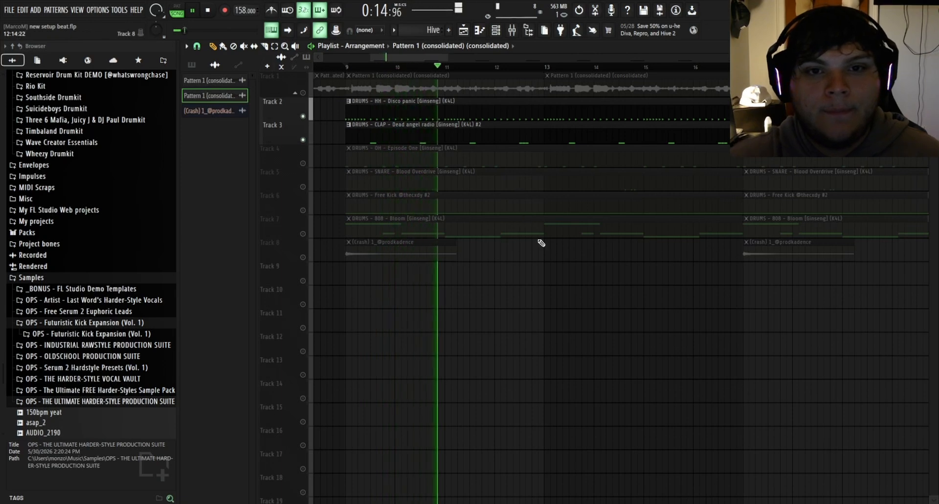
pyautogui.keyDown('ctrl'); pyautogui.scroll(-2, 585, 233); pyautogui.keyUp('ctrl')
pyautogui.keyDown('ctrl'); pyautogui.scroll(3, 585, 233); pyautogui.keyUp('ctrl')
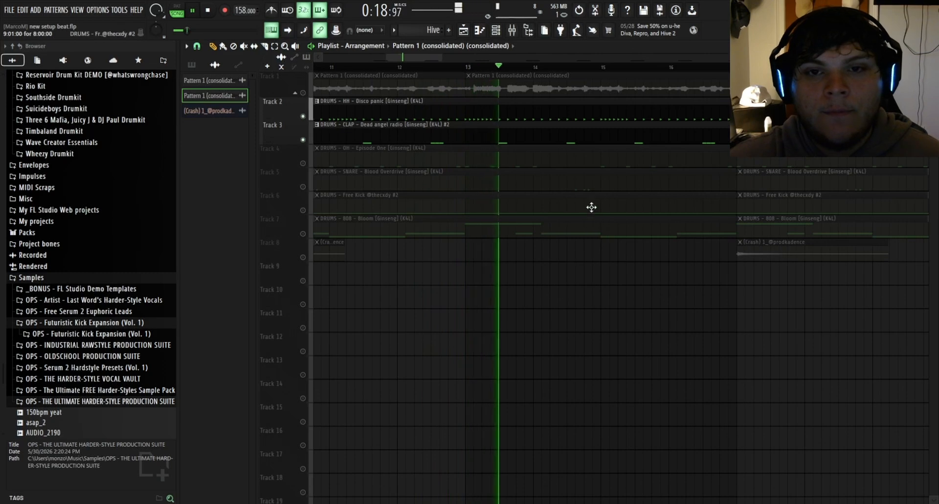
pyautogui.keyDown('ctrl'); pyautogui.scroll(-2, 619, 228); pyautogui.keyUp('ctrl')
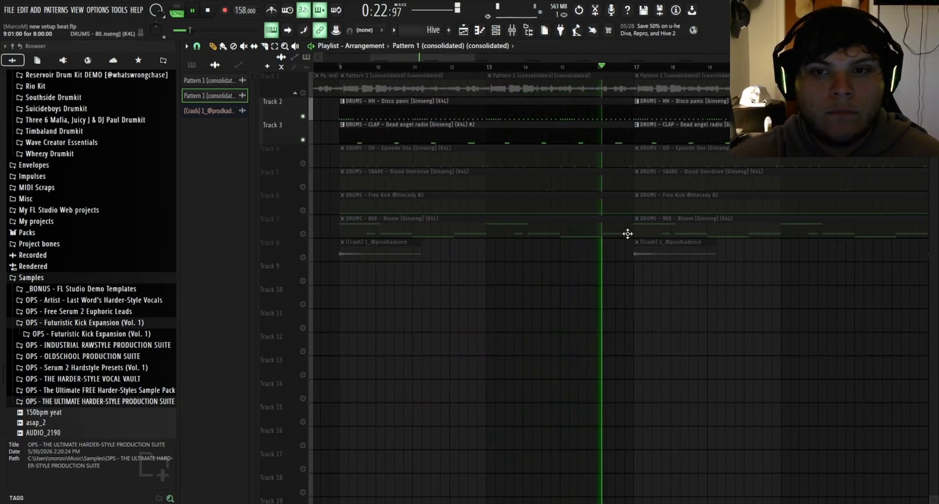
pyautogui.press('space')
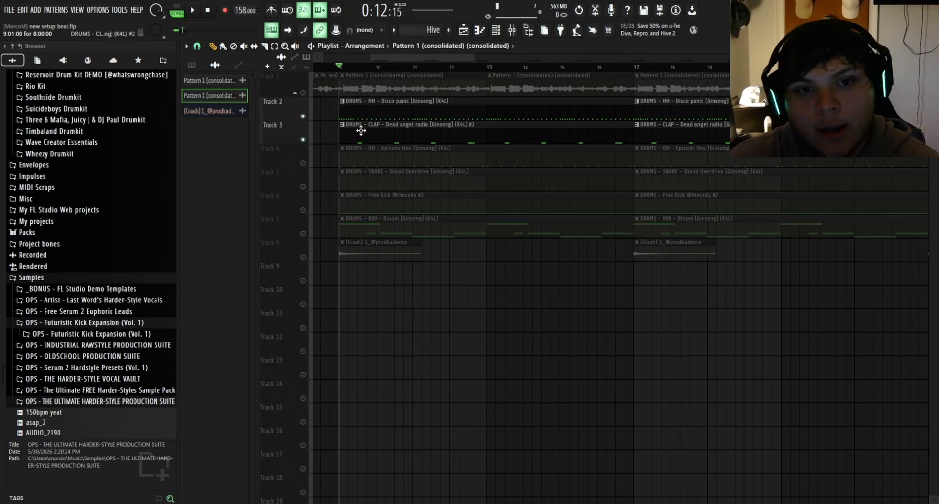
# Solo Track 4, play its Episode One open-hat pattern in the piano roll, stop playback, and close the piano roll
pyautogui.rightClick(302, 164)
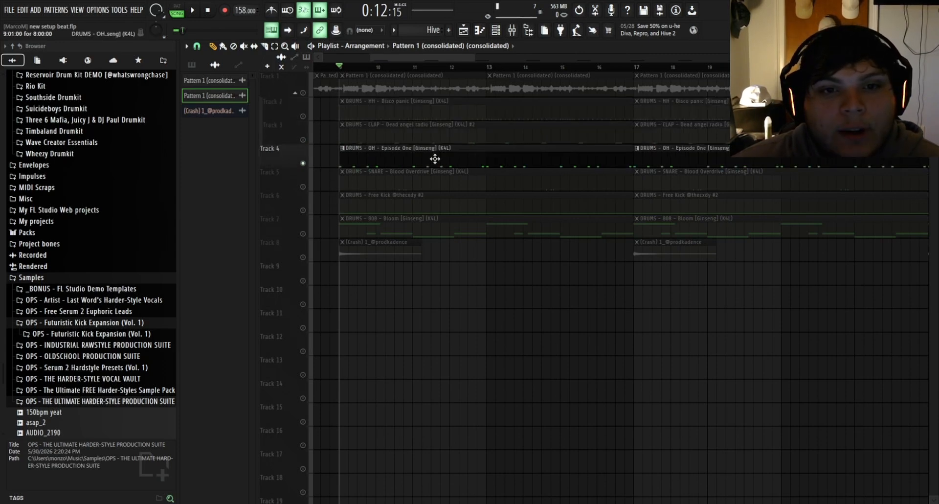
pyautogui.doubleClick(376, 160)
pyautogui.scroll(-5, 348, 254)
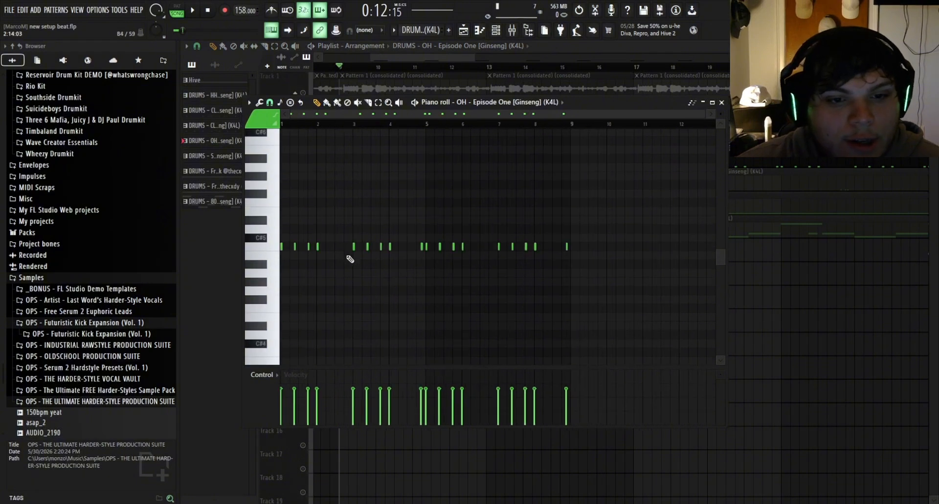
pyautogui.scroll(4, 283, 252)
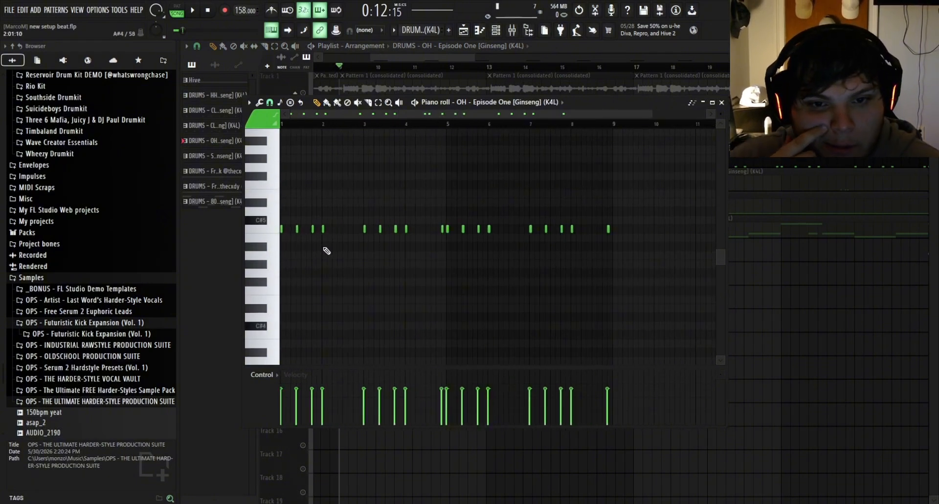
pyautogui.press('space')
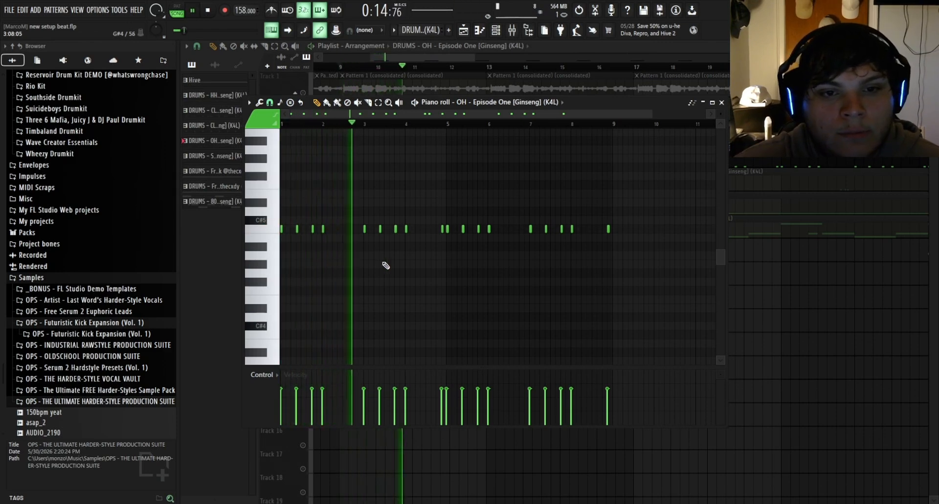
pyautogui.scroll(3, 385, 265)
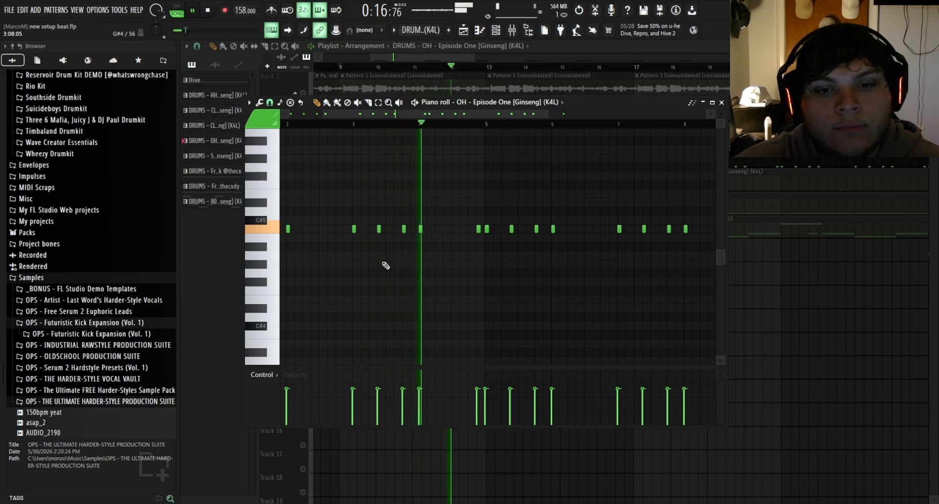
pyautogui.scroll(-3, 440, 276)
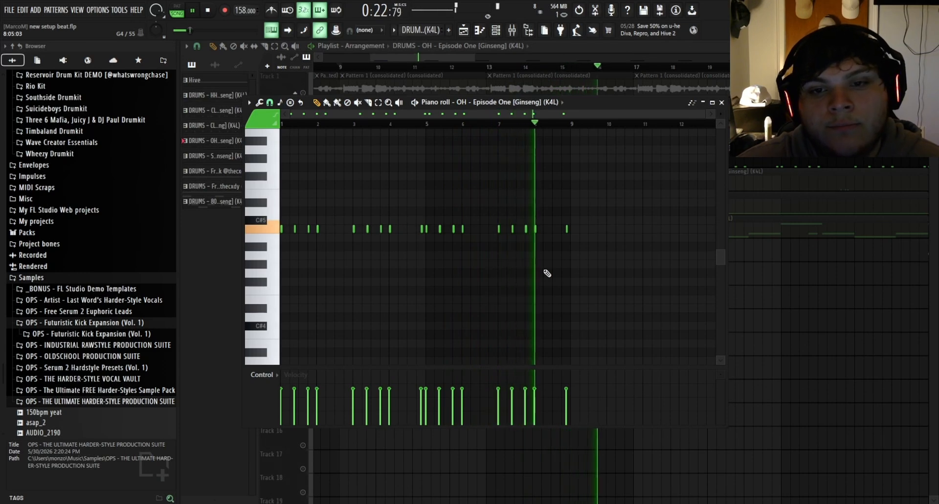
pyautogui.press('space')
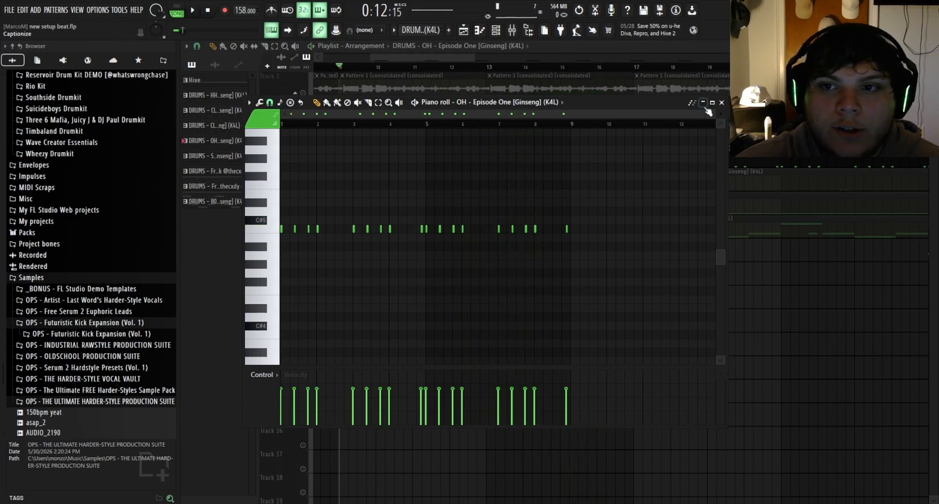
pyautogui.click(722, 101)
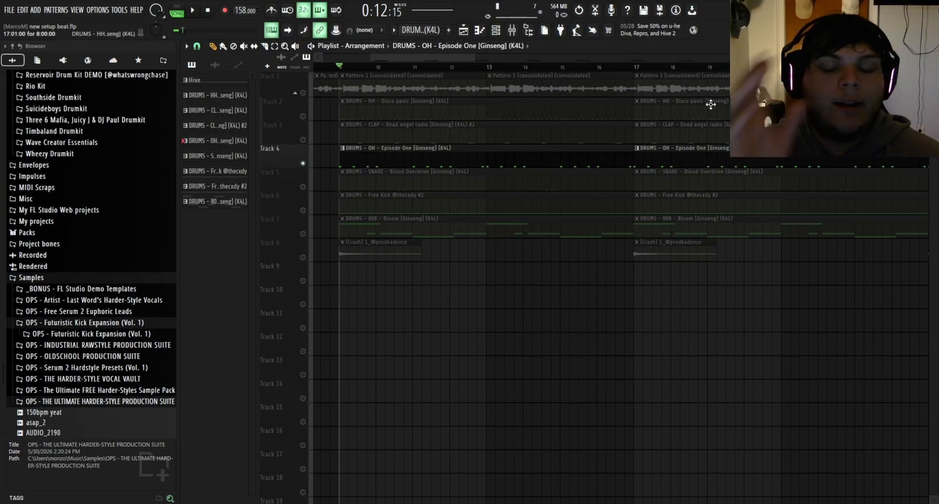
# Solo the snare on Track 5 and unmute the open hat, clap and hi-hat on Tracks 4, 3 and 2
pyautogui.click(299, 188)
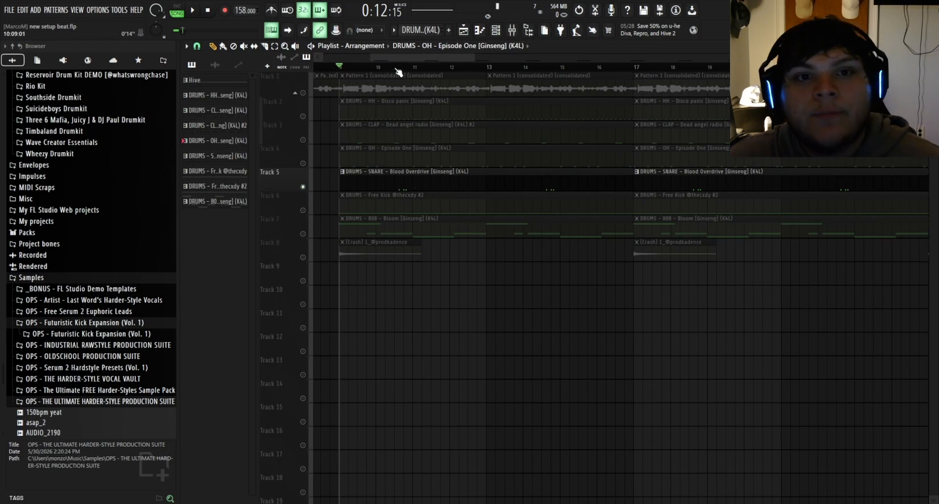
pyautogui.click(303, 163)
pyautogui.click(302, 139)
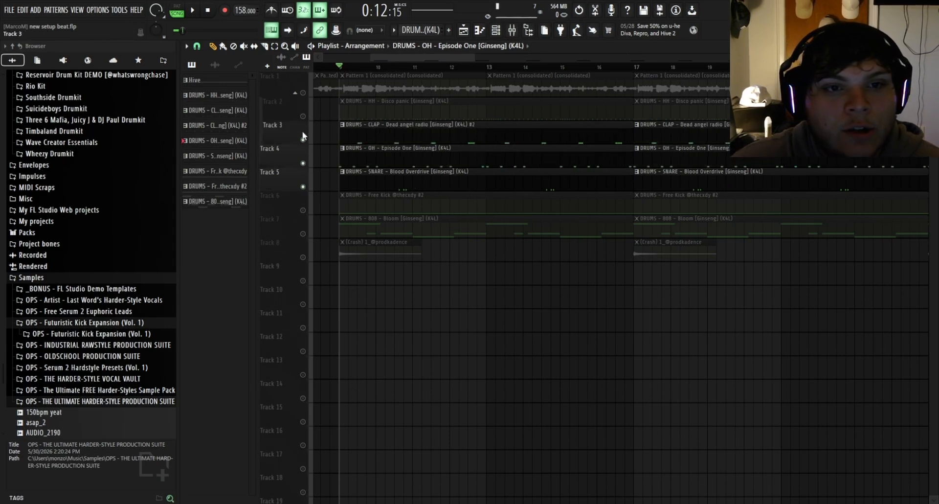
pyautogui.click(303, 116)
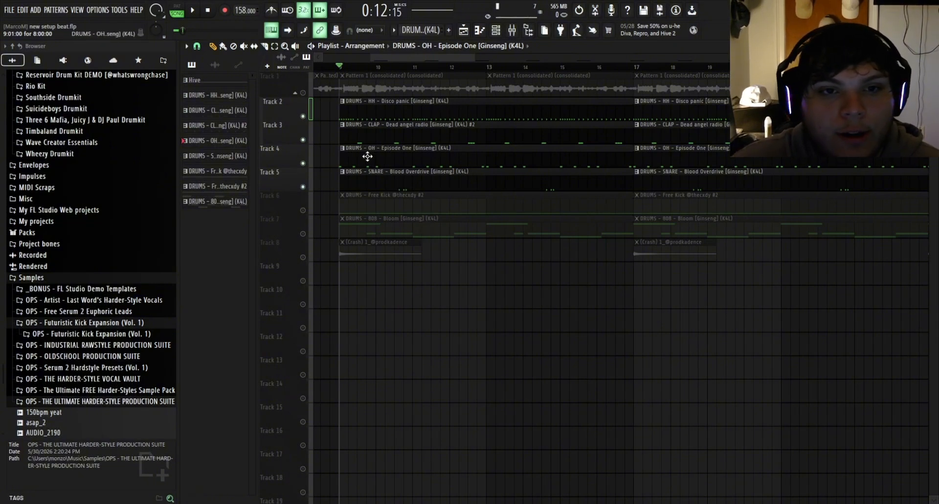
# Play Tracks 2 to 5 from bar 9 while inspecting the Blood Overdrive snare pattern, close the pattern's windows, and stop playback
pyautogui.keyDown('ctrl'); pyautogui.scroll(-3, 366, 153); pyautogui.keyUp('ctrl')
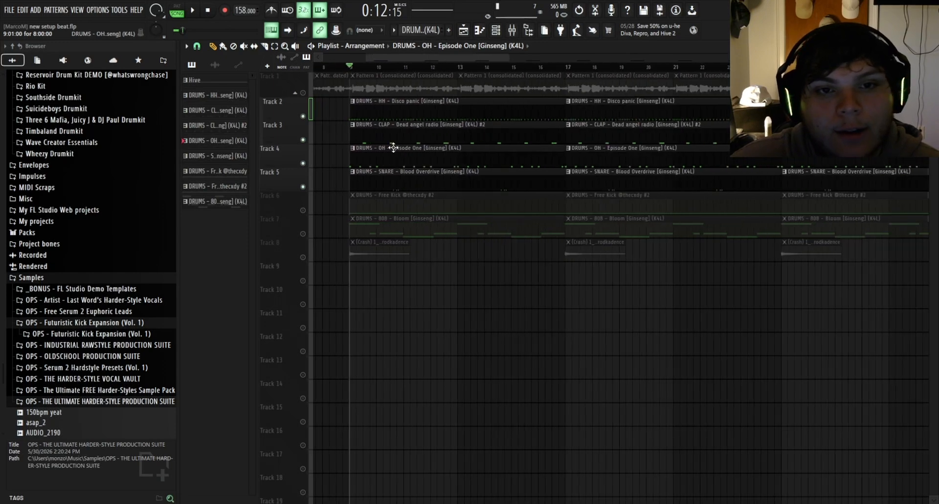
pyautogui.press('space')
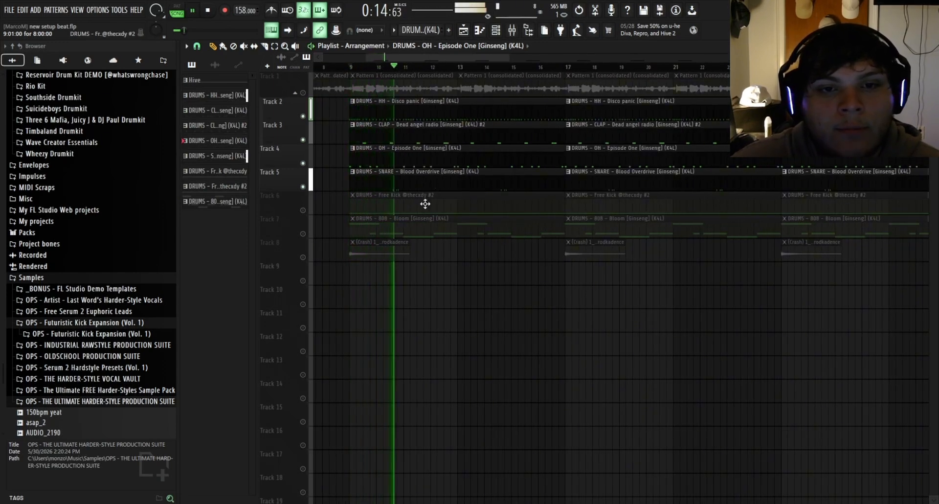
pyautogui.doubleClick(411, 184)
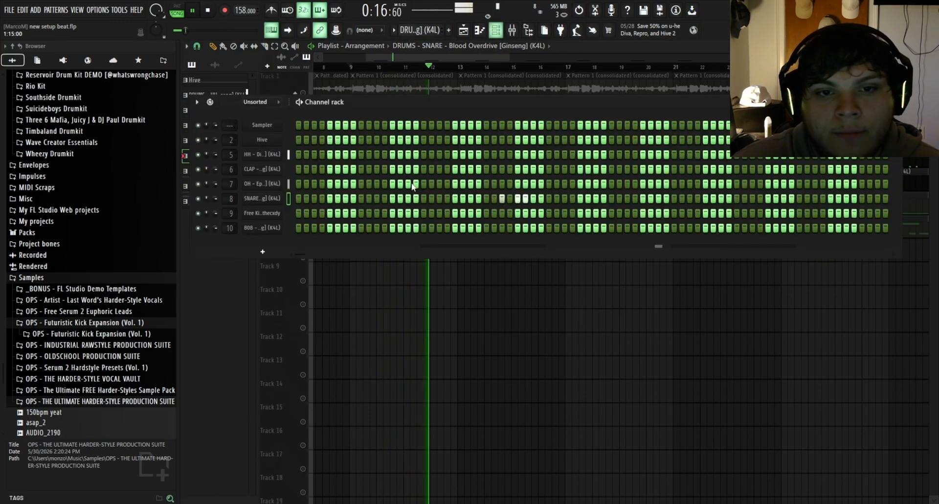
pyautogui.rightClick(294, 196)
pyautogui.click(303, 198)
pyautogui.moveTo(330, 230); pyautogui.dragTo(567, 234)
pyautogui.keyDown('ctrl'); pyautogui.click(464, 127); pyautogui.keyUp('ctrl')
pyautogui.click(722, 103)
pyautogui.click(896, 102)
pyautogui.scroll(-1, 620, 153)
pyautogui.press('space')
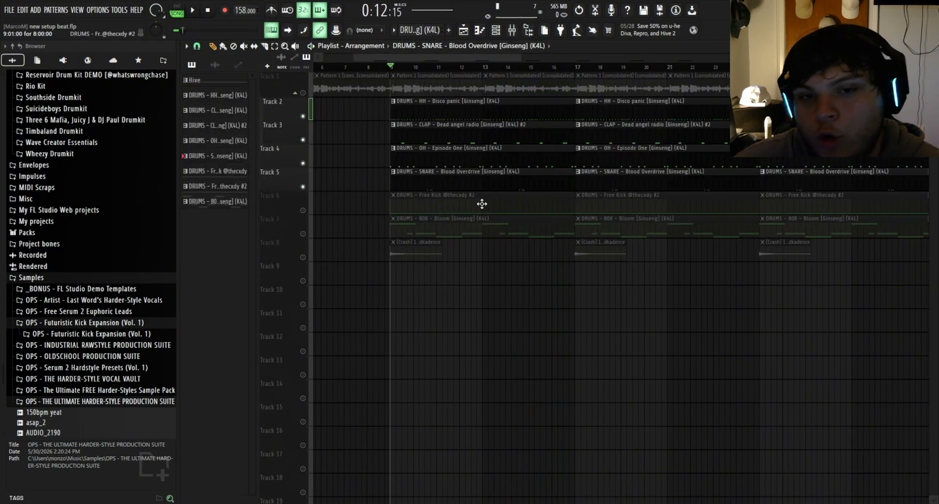
# Solo the Free Kick on Track 6, unmute the 808 on Track 7, and look over their clips
pyautogui.rightClick(303, 210)
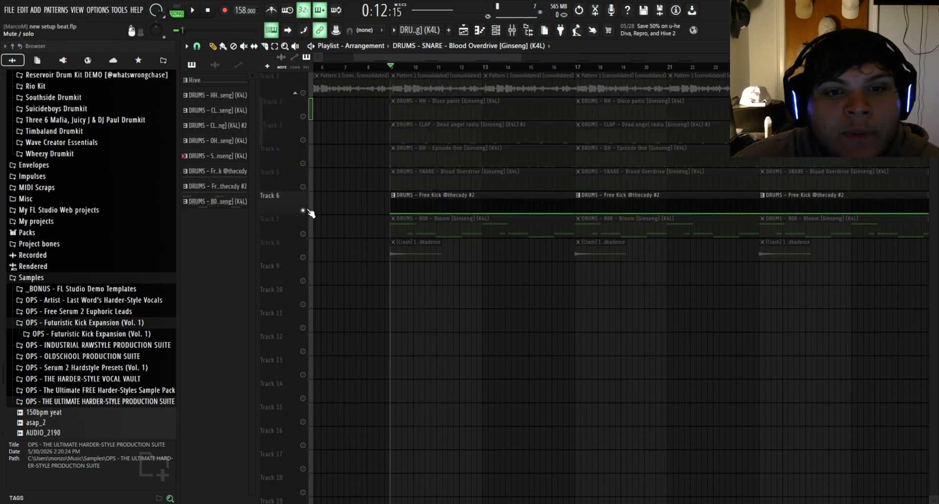
pyautogui.click(303, 233)
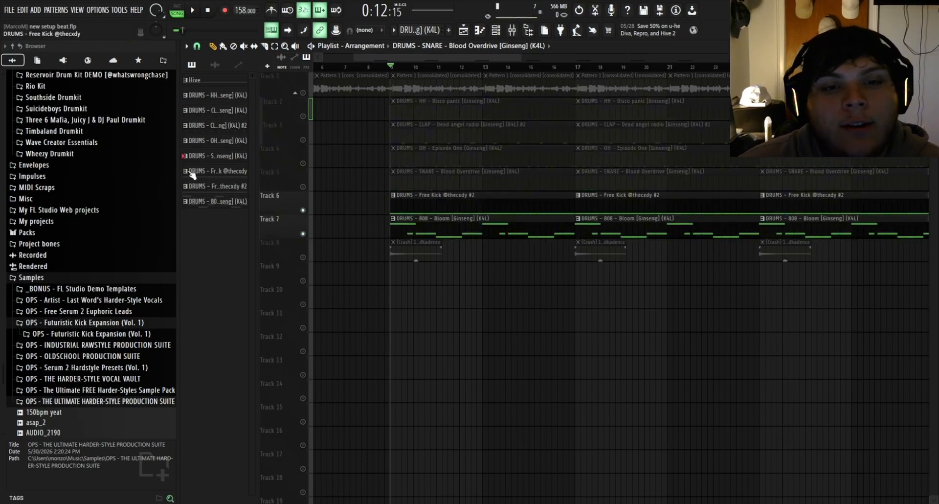
pyautogui.scroll(-3, 533, 277)
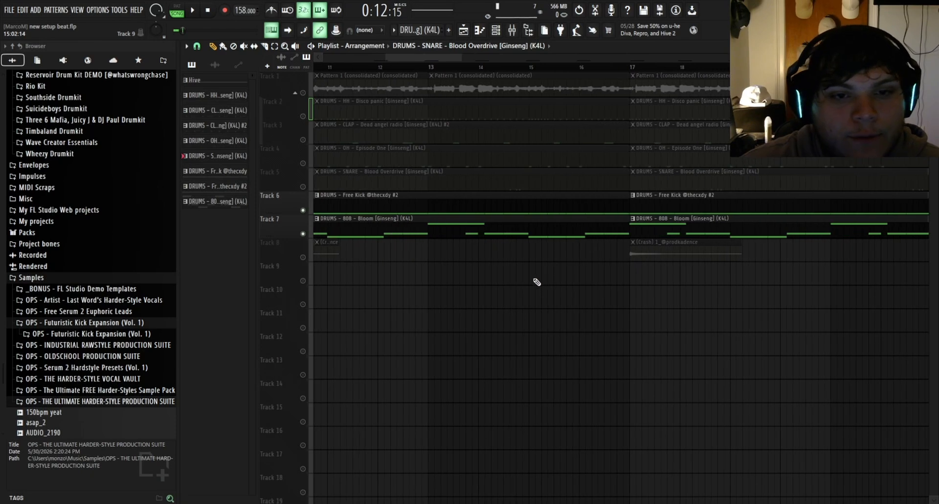
pyautogui.scroll(3, 468, 283)
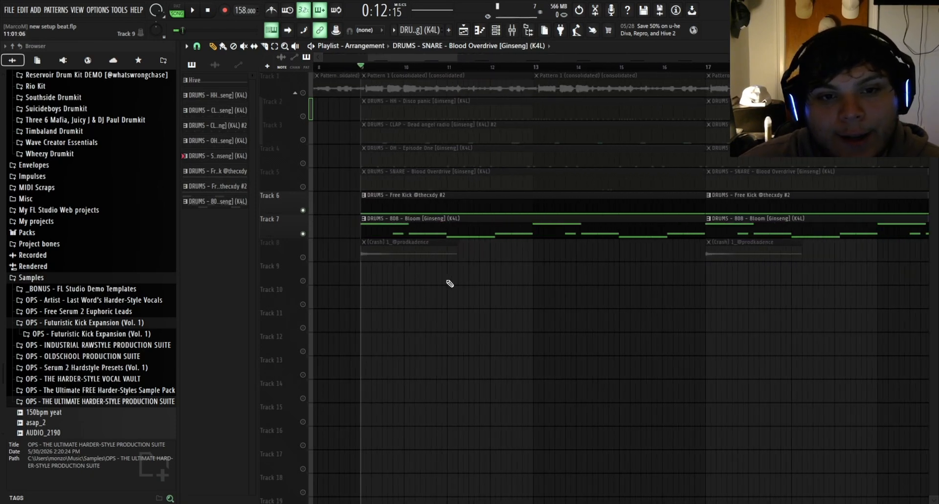
# Solo the kick on Track 6, switch the solo to the 808 on Track 7, and look over its Bloom clips
pyautogui.rightClick(304, 211)
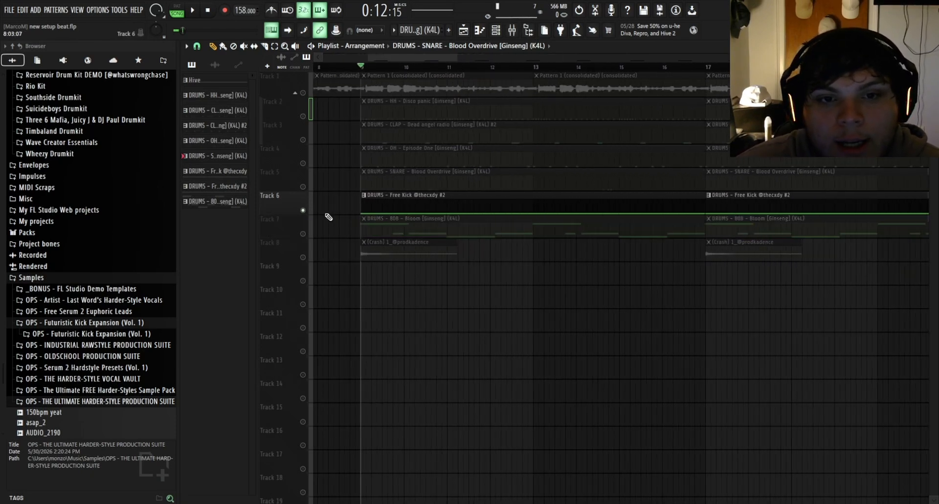
pyautogui.rightClick(302, 233)
pyautogui.scroll(-1, 579, 246)
pyautogui.scroll(-3, 579, 246)
pyautogui.scroll(-3, 537, 237)
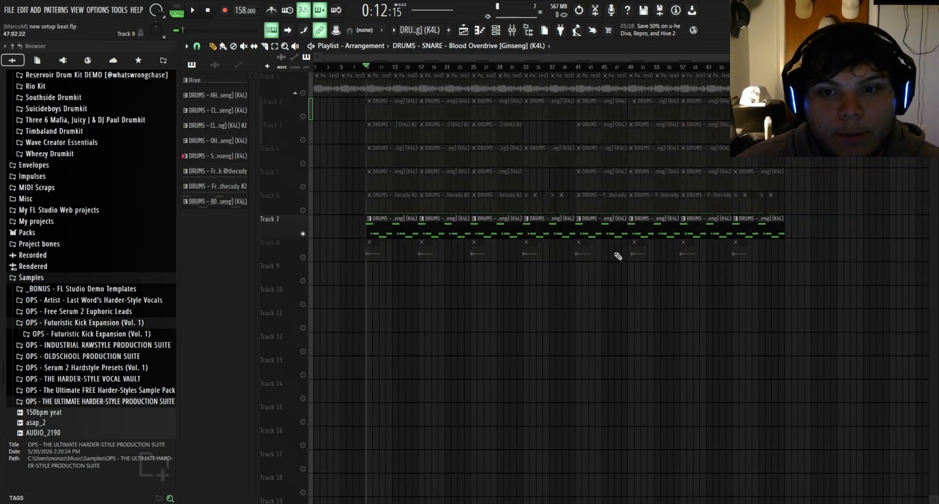
pyautogui.scroll(5, 362, 260)
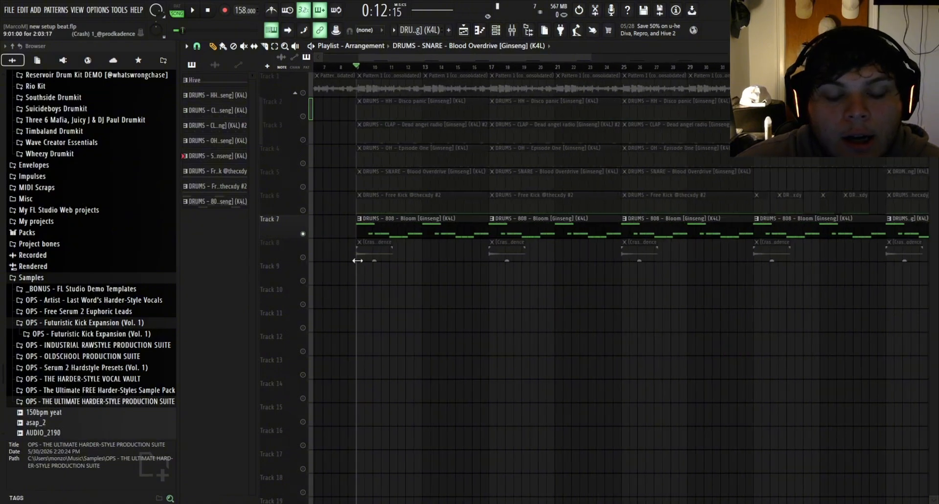
# Unmute the kick on Track 6, play it with the 808 from bar 9, and stop playback
pyautogui.scroll(1, 354, 263)
pyautogui.click(303, 210)
pyautogui.scroll(1, 391, 232)
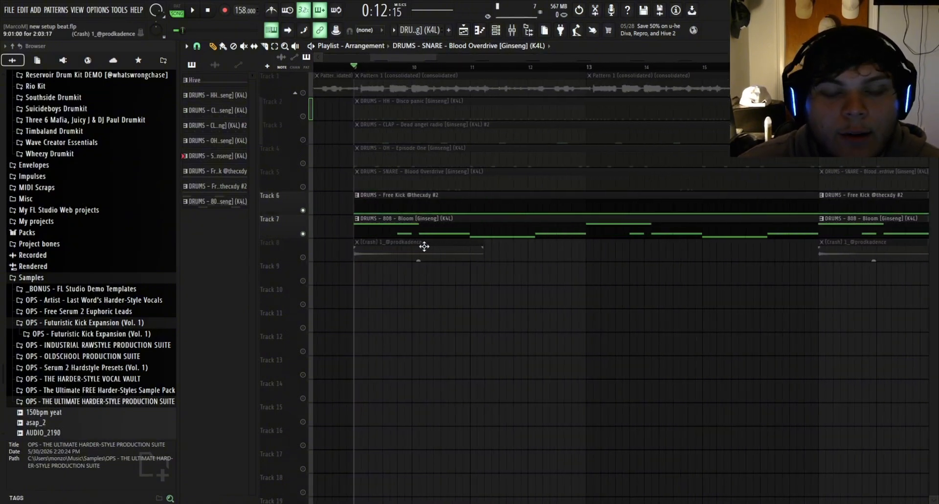
pyautogui.scroll(-4, 424, 248)
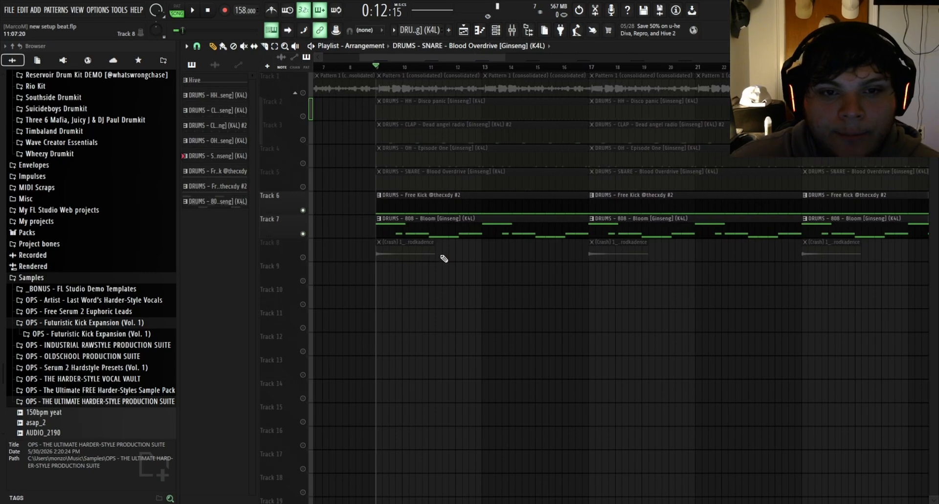
pyautogui.press('space')
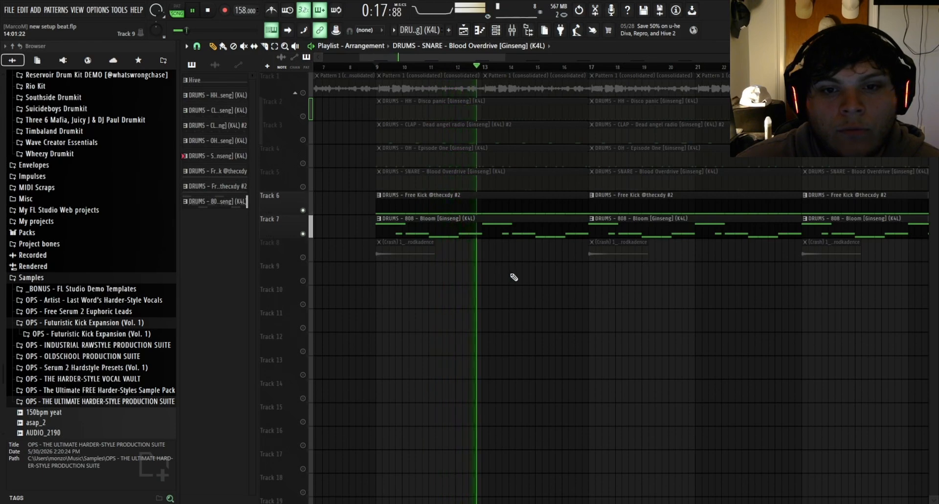
pyautogui.scroll(-3, 529, 279)
pyautogui.scroll(3, 546, 291)
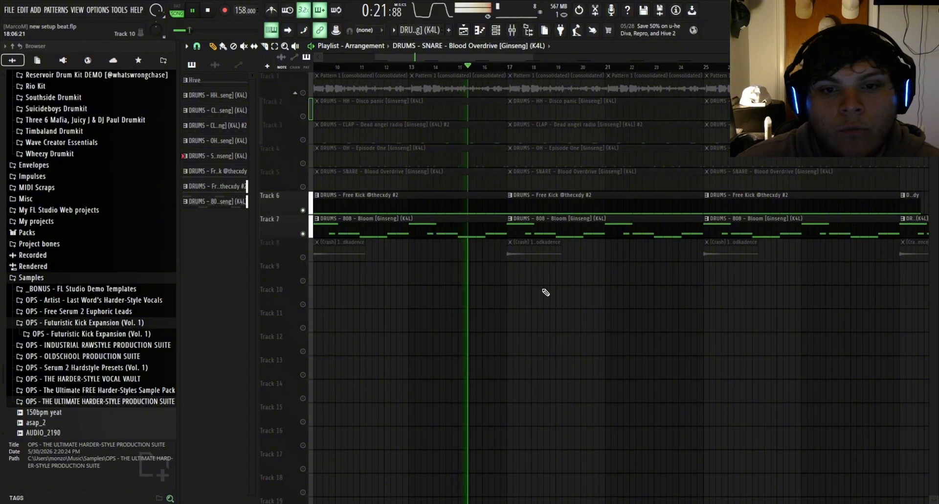
pyautogui.press('space')
# Move the playhead to bar 41 and look over the Free Kick and 808 clips across the arrangement
pyautogui.scroll(-4, 446, 225)
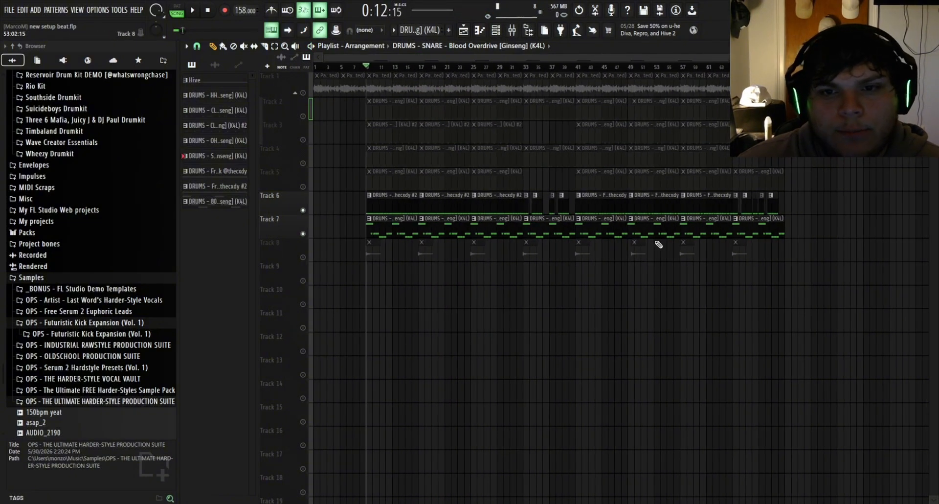
pyautogui.scroll(4, 619, 260)
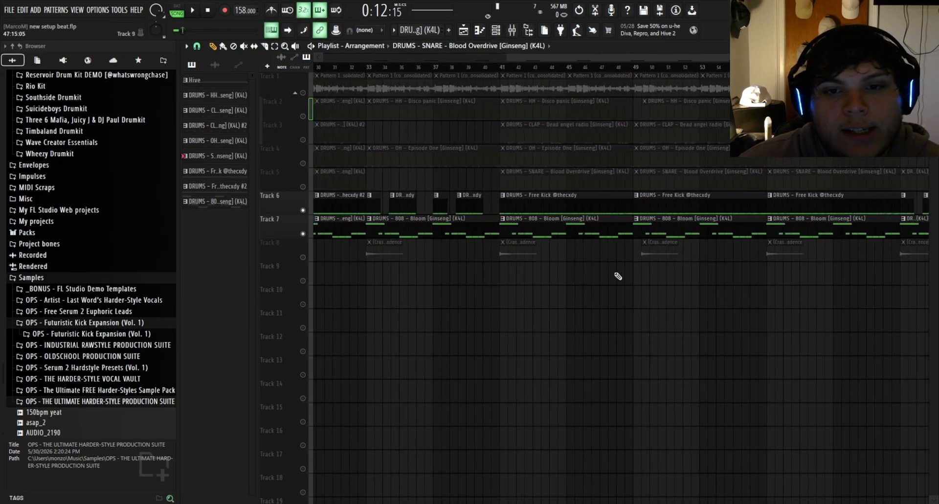
pyautogui.scroll(3, 618, 279)
pyautogui.click(362, 67)
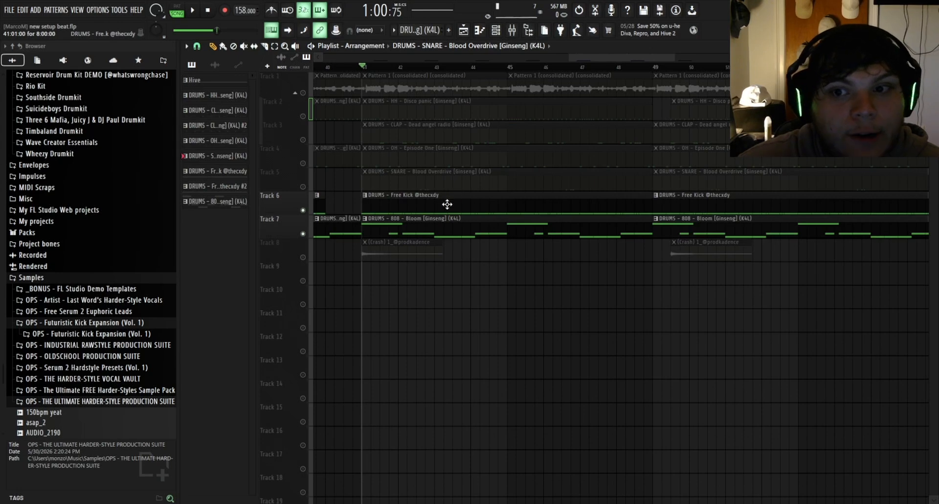
pyautogui.scroll(2, 447, 204)
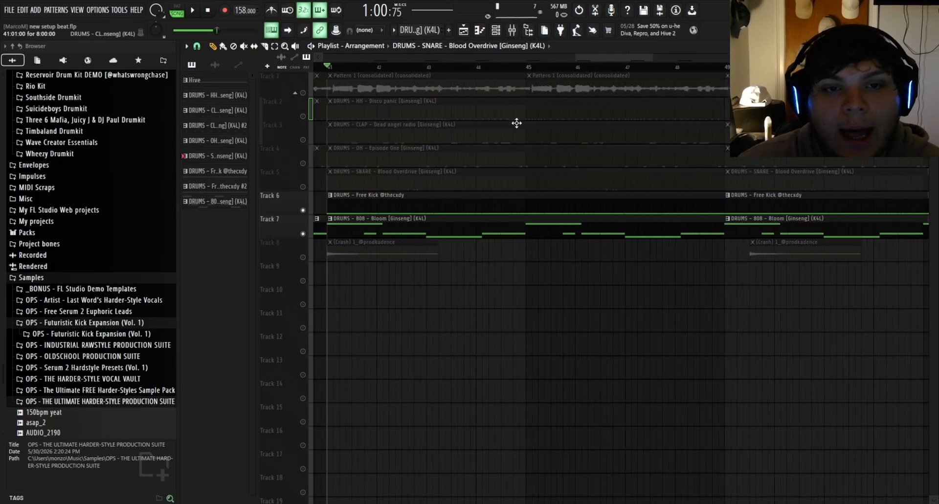
pyautogui.scroll(-5, 430, 201)
pyautogui.scroll(3, 450, 231)
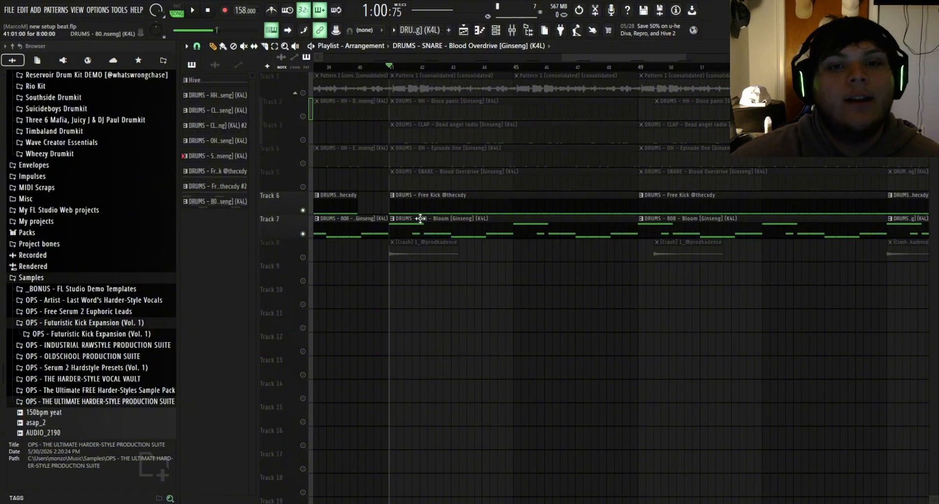
pyautogui.scroll(-6, 414, 213)
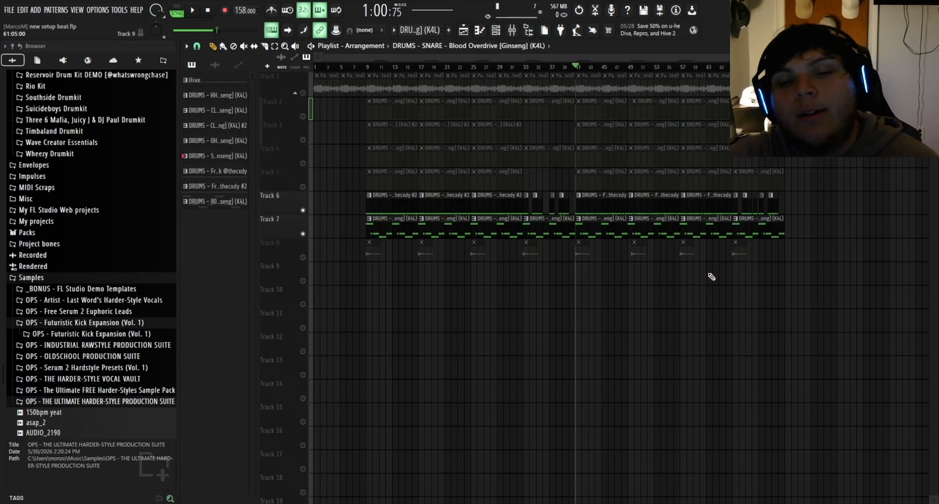
pyautogui.scroll(6, 613, 228)
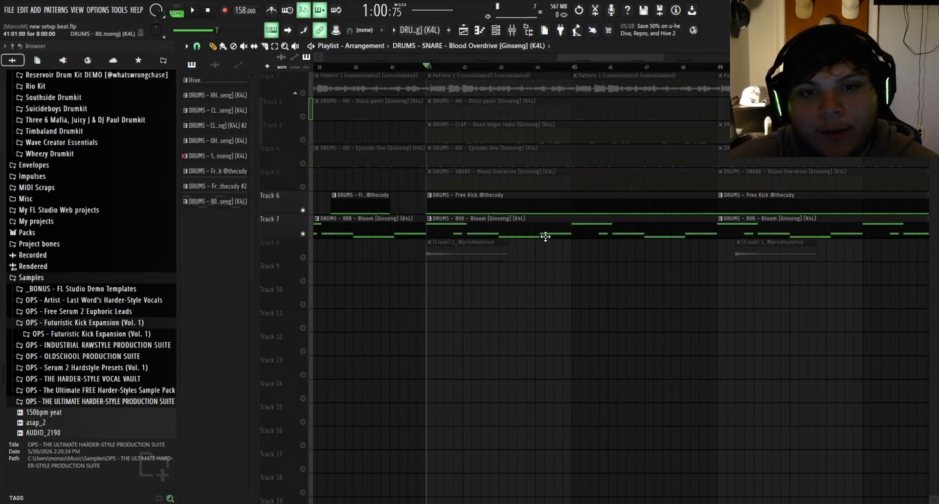
# Play the kick and 808 on Tracks 6 and 7 from bar 41, and stop playback
pyautogui.press('space')
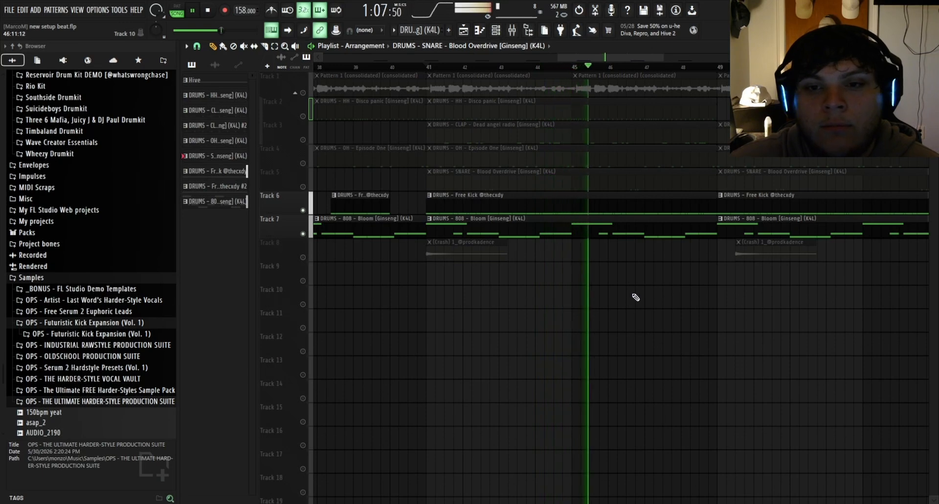
pyautogui.keyDown('ctrl'); pyautogui.scroll(-2, 681, 277); pyautogui.keyUp('ctrl')
pyautogui.keyDown('ctrl'); pyautogui.scroll(3, 681, 278); pyautogui.keyUp('ctrl')
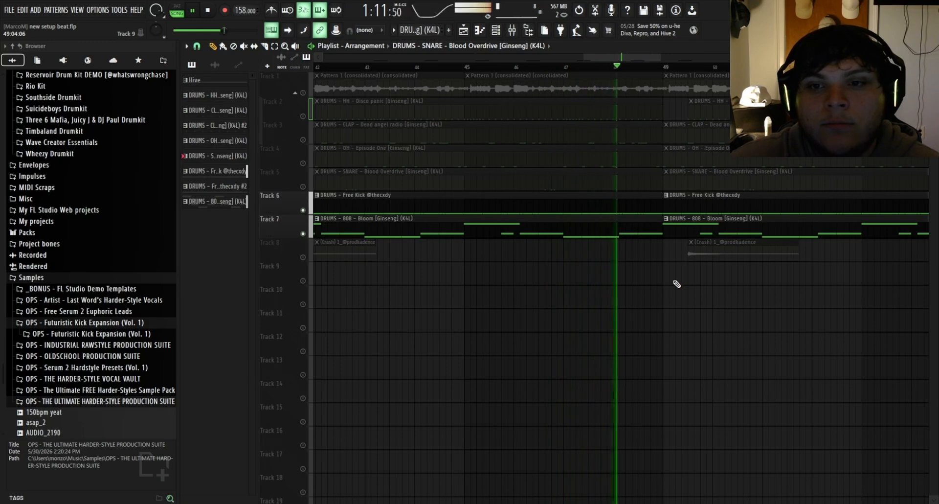
pyautogui.press('space')
pyautogui.keyDown('ctrl'); pyautogui.scroll(-1, 507, 224); pyautogui.keyUp('ctrl')
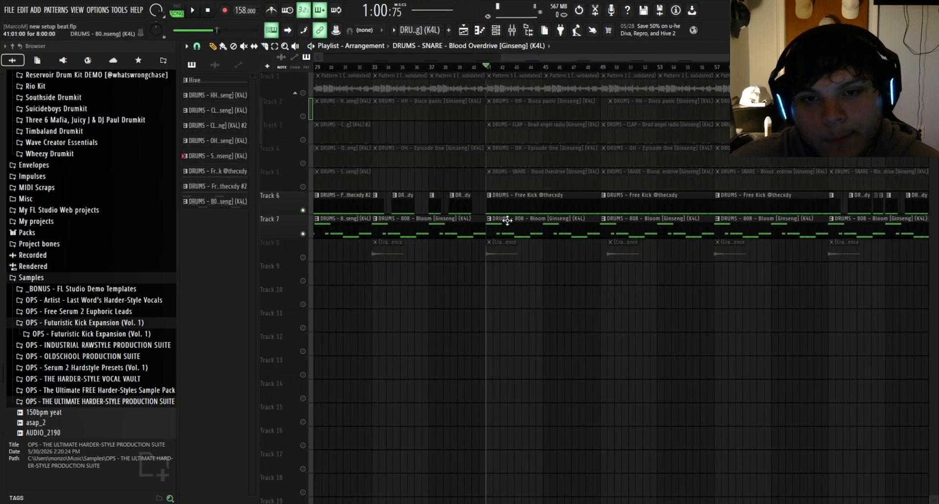
# Solo the clap on Track 3, unmute the hi-hat on Track 2, play both from bar 41, and stop playback
pyautogui.keyDown('ctrl'); pyautogui.scroll(1, 507, 218); pyautogui.keyUp('ctrl')
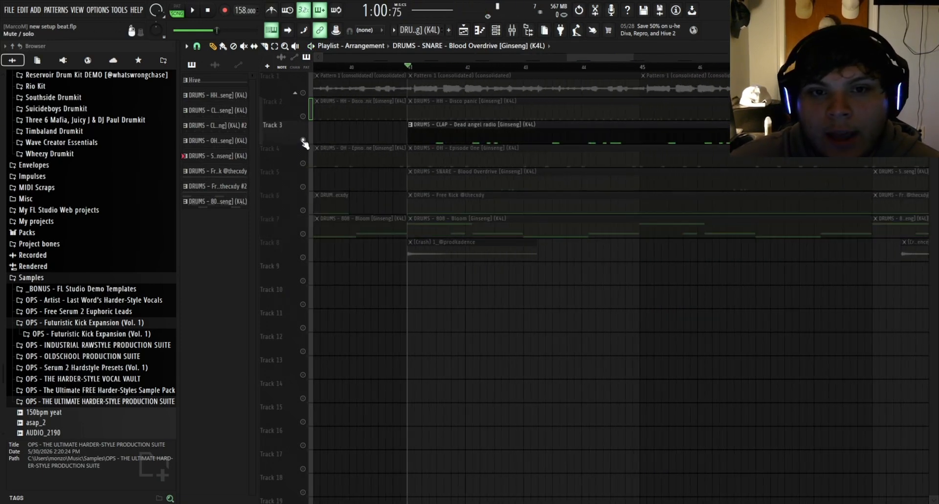
pyautogui.keyDown('ctrl'); pyautogui.scroll(-1, 532, 158); pyautogui.keyUp('ctrl')
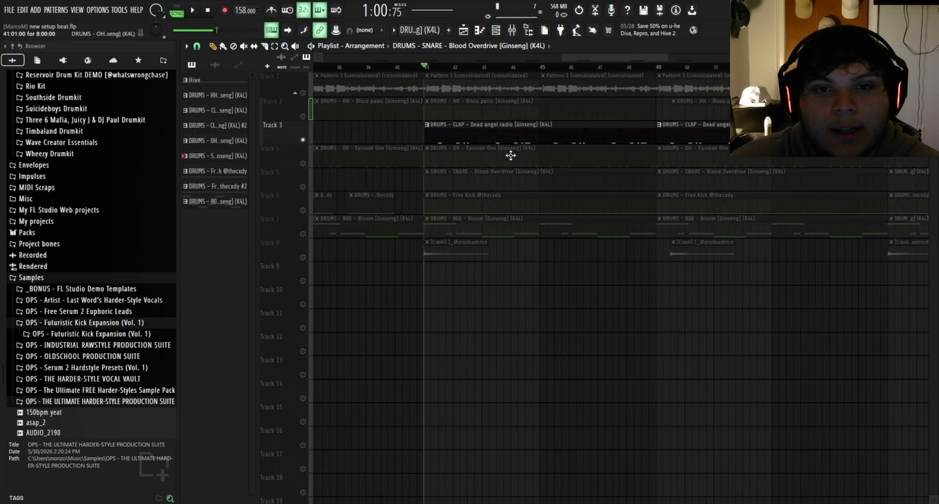
pyautogui.click(303, 116)
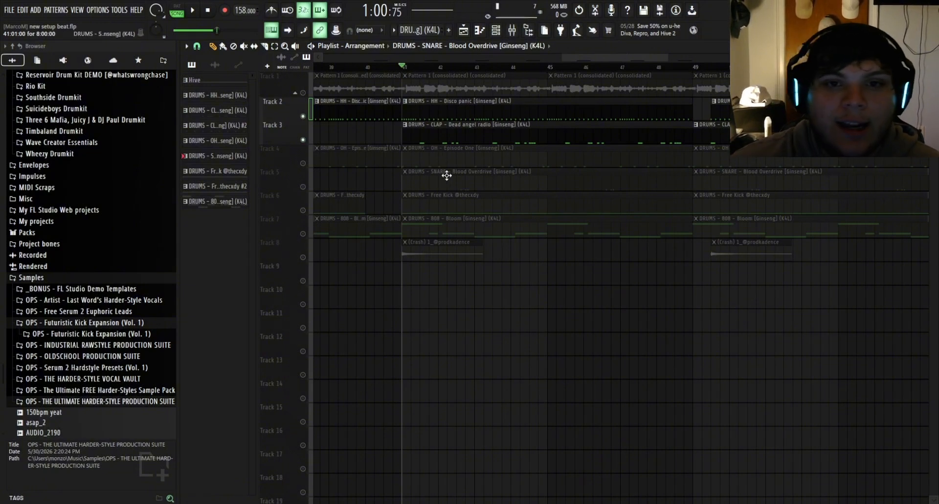
pyautogui.press('space')
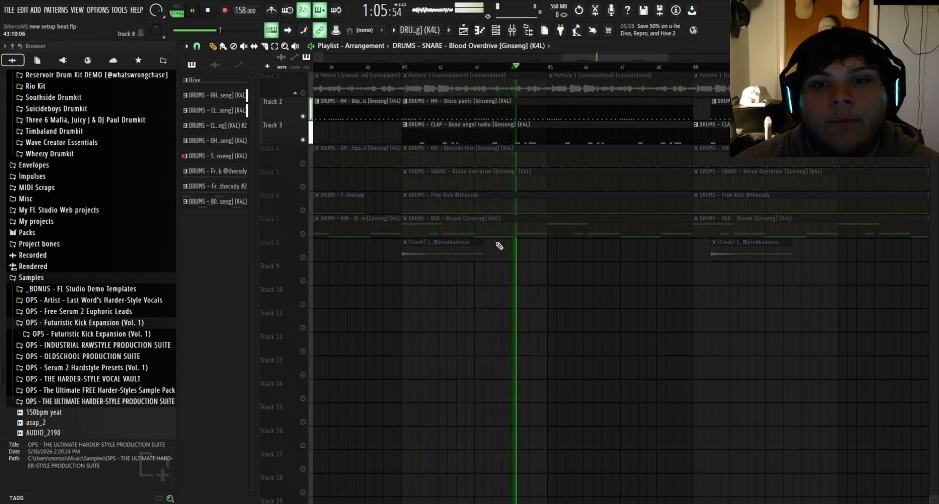
pyautogui.scroll(-3, 497, 246)
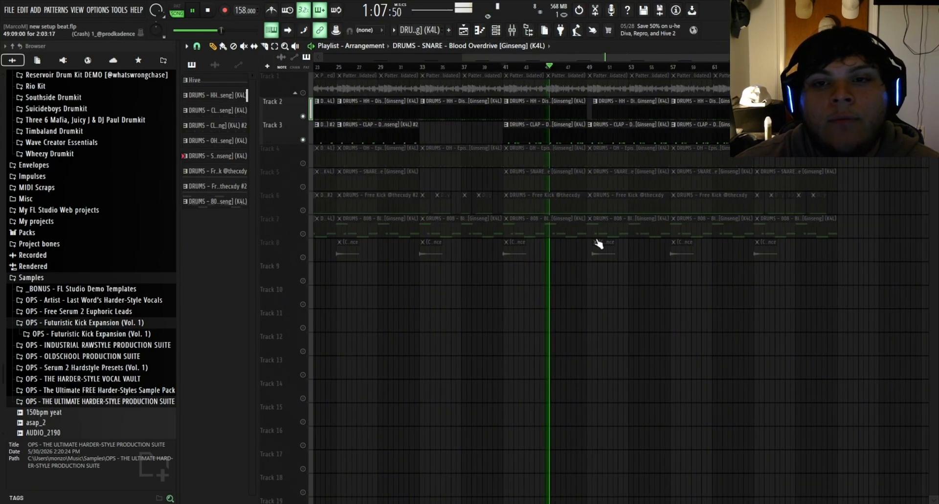
pyautogui.scroll(-2, 548, 246)
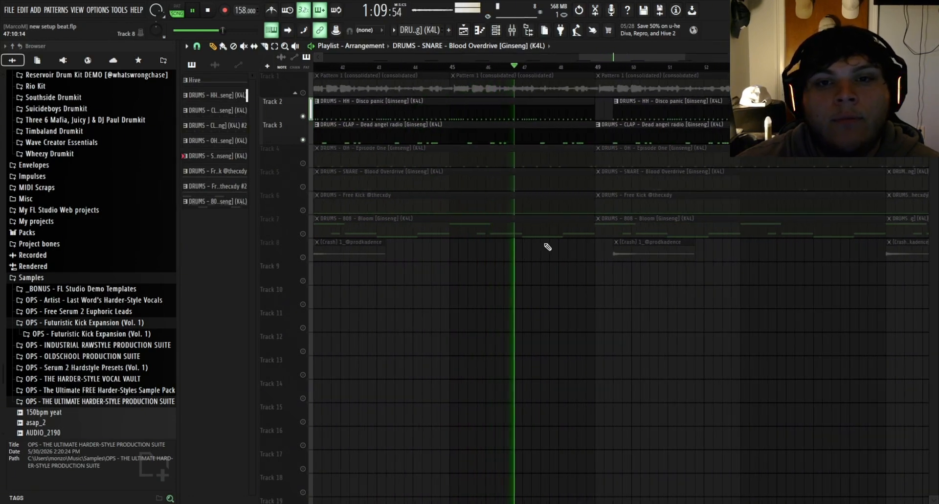
pyautogui.scroll(-2, 568, 245)
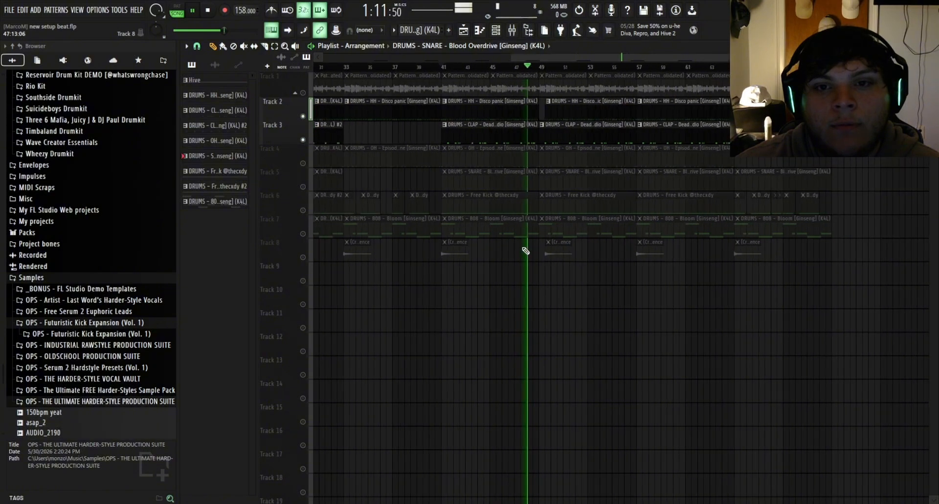
pyautogui.press('space')
# Unmute all playlist tracks, play the full beat from bar 9, and stop playback
pyautogui.scroll(-2, 513, 251)
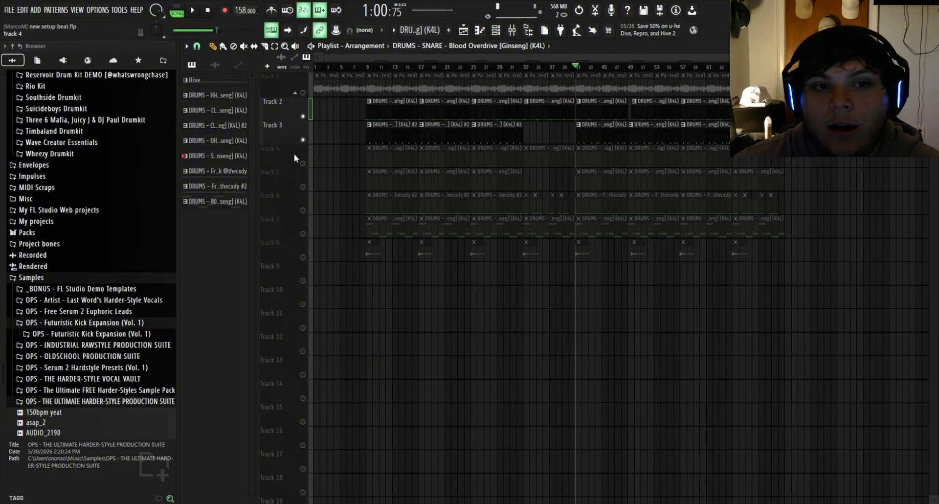
pyautogui.keyDown('ctrl'); pyautogui.click(303, 116); pyautogui.keyUp('ctrl')
pyautogui.click(381, 67)
pyautogui.click(371, 71)
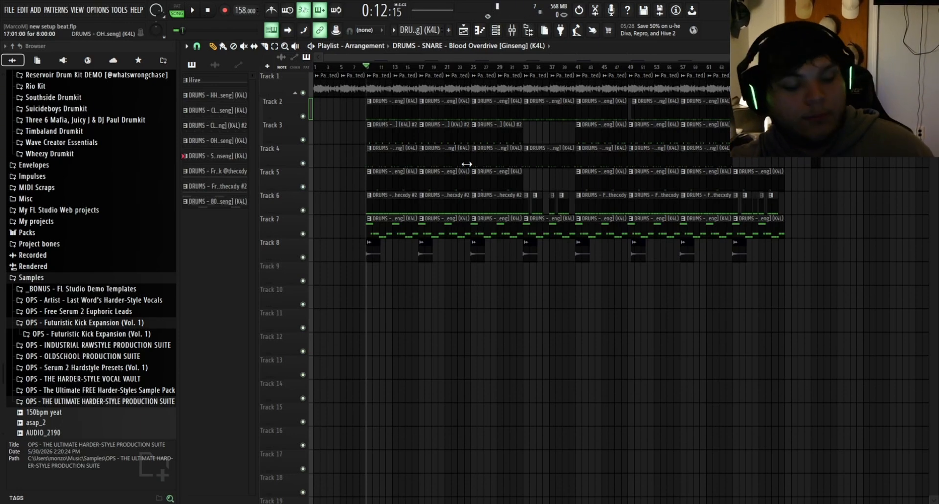
pyautogui.press('space')
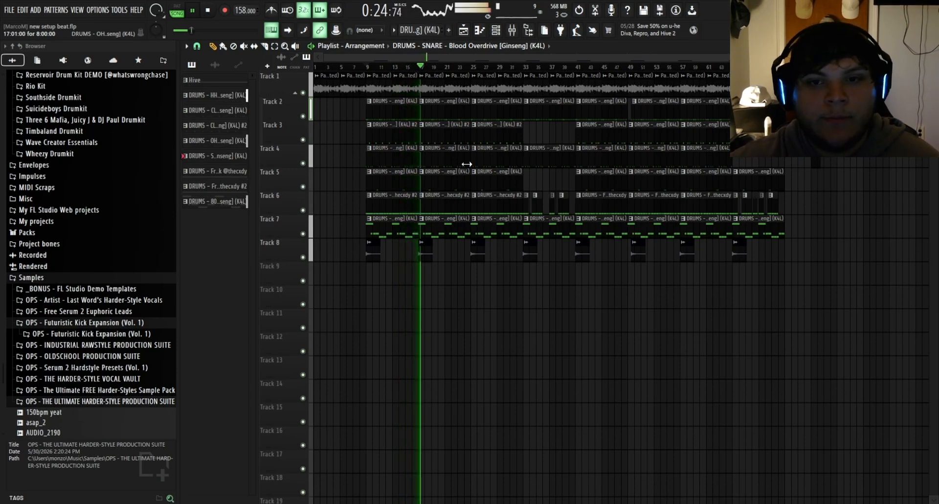
pyautogui.press('space')
# Move the playhead to bar 41, play the second half of the full beat, and stop playback
pyautogui.scroll(3, 589, 196)
pyautogui.scroll(1, 598, 221)
pyautogui.click(543, 68)
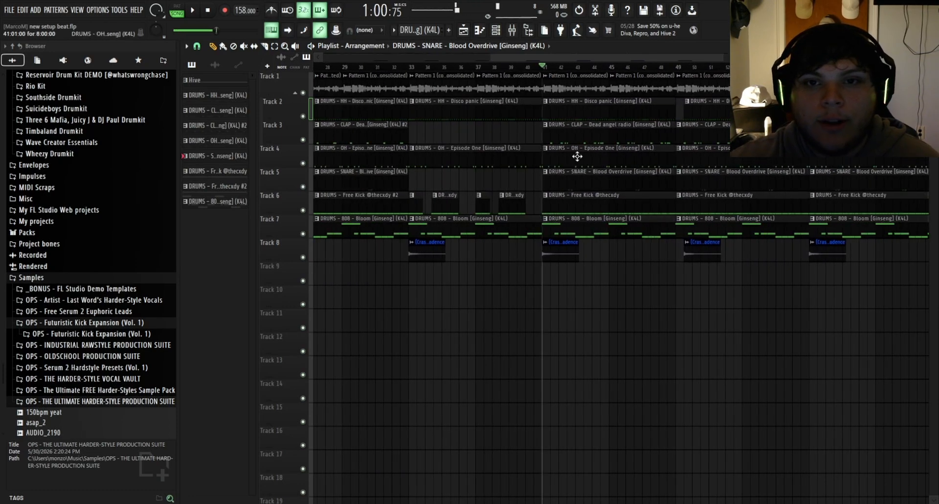
pyautogui.scroll(-5, 573, 250)
pyautogui.press('space')
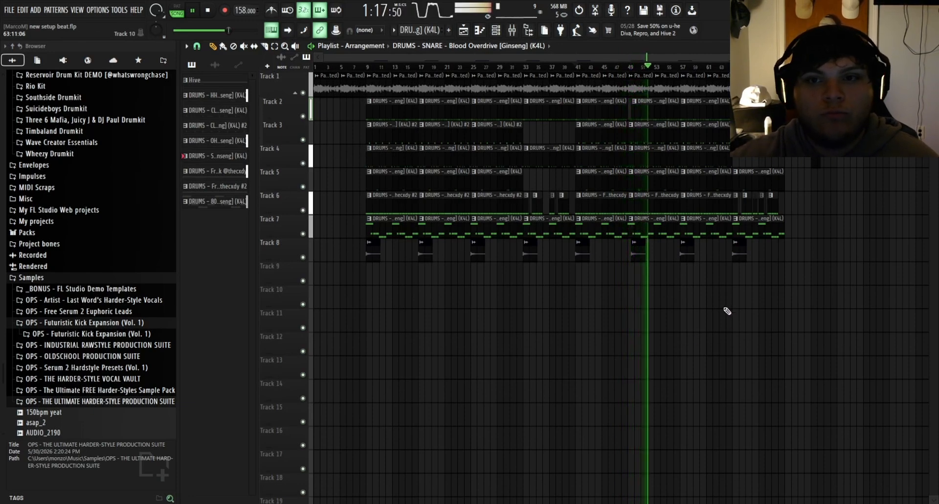
pyautogui.scroll(3, 721, 313)
pyautogui.press('space')
pyautogui.scroll(-3, 709, 342)
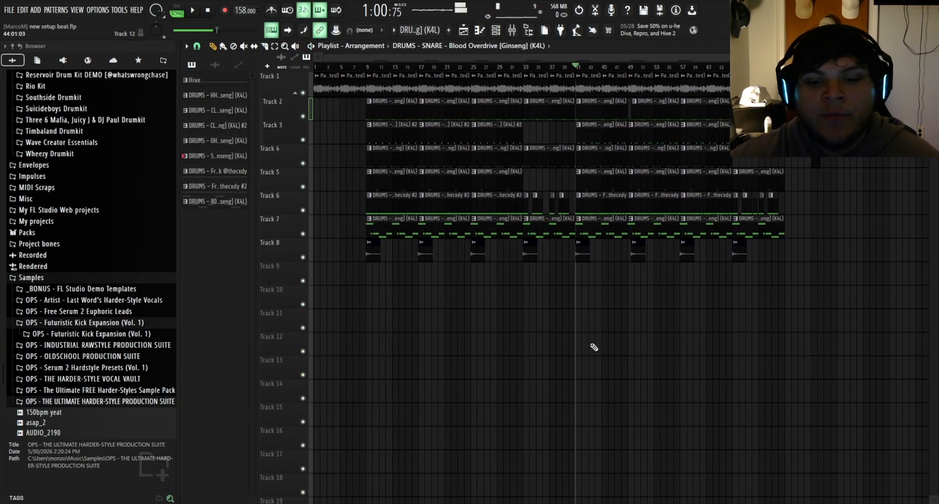